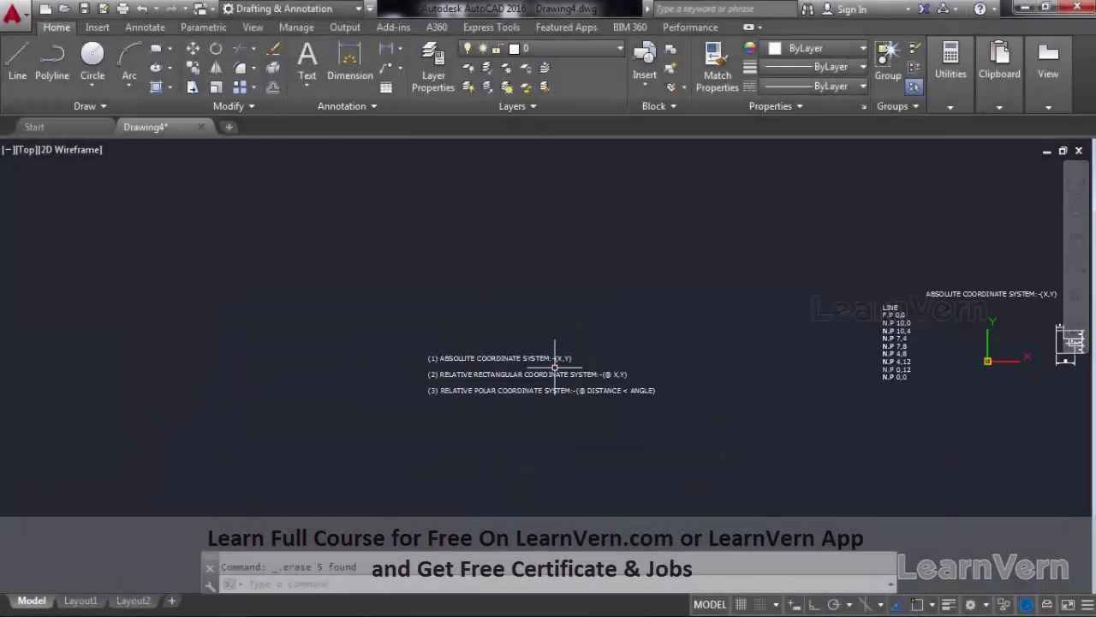
- Zoom in on the absolute-coordinate point list and examine the dimensioned stepped shape closely
middle_drag(555, 367, 306, 385)
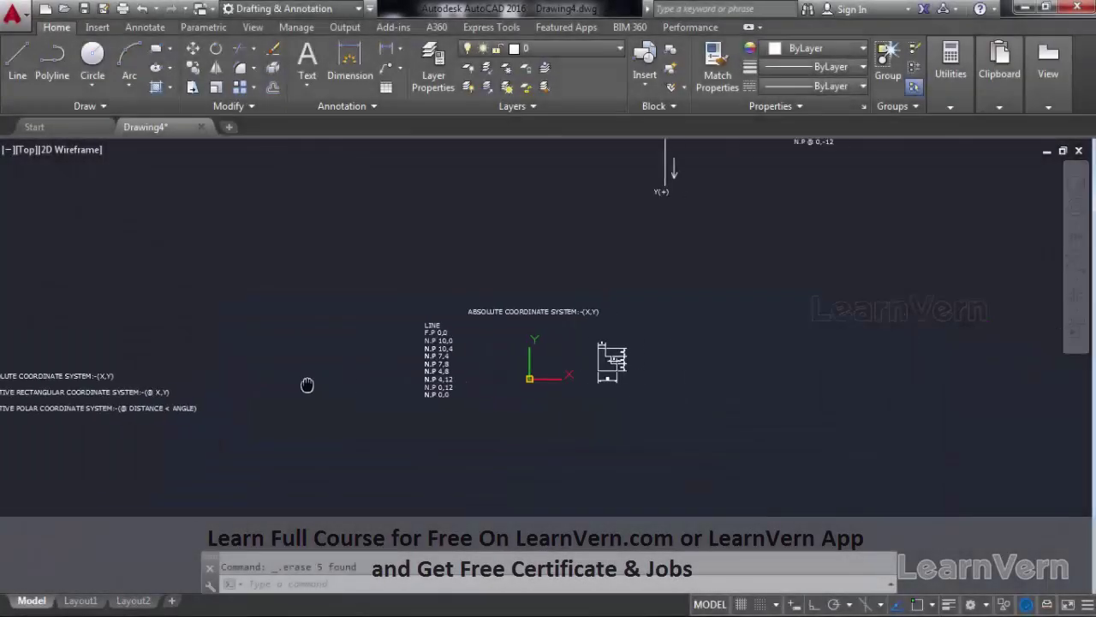
scroll(514, 374, up, 3)
scroll(526, 397, up, 1)
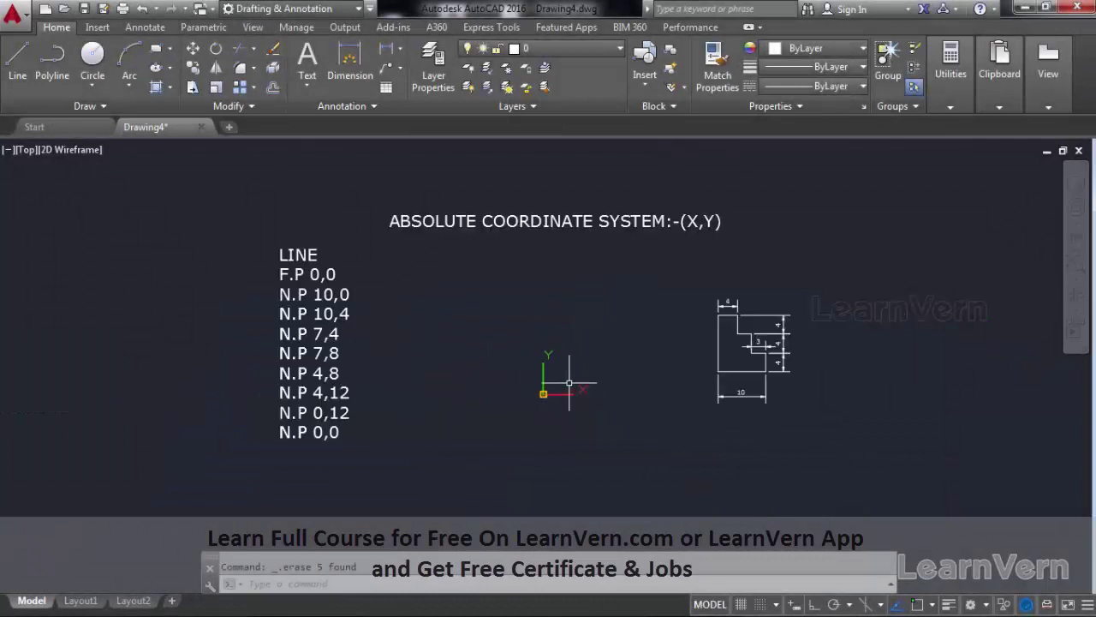
scroll(569, 383, up, 2)
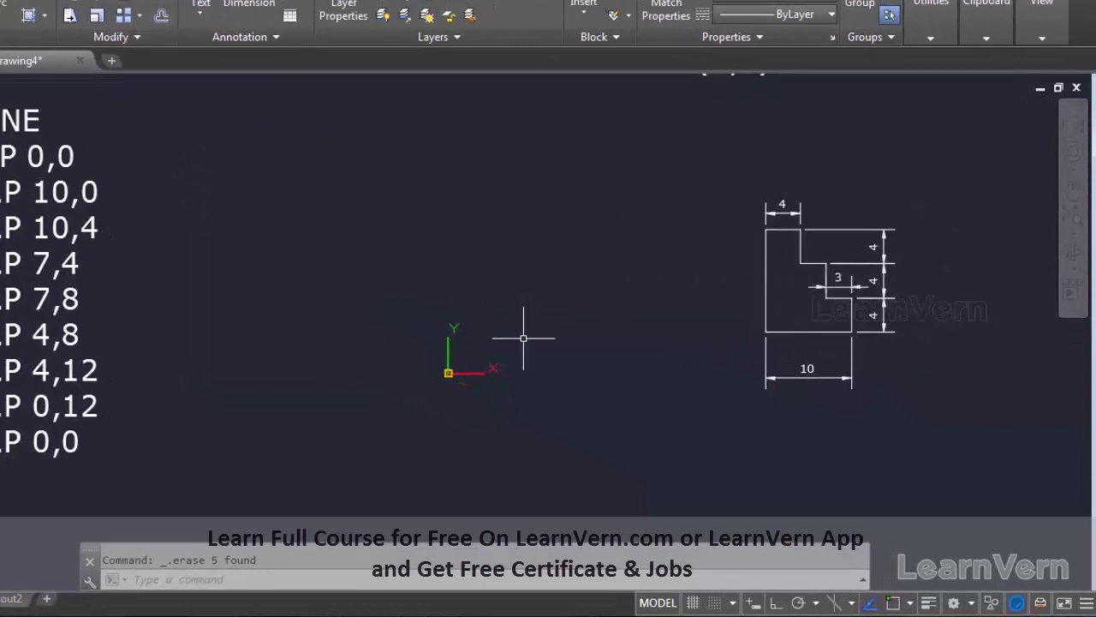
scroll(821, 315, up, 4)
mouse_move(832, 311)
middle_down()
mouse_move(470, 385)
mouse_move(443, 362)
middle_up()
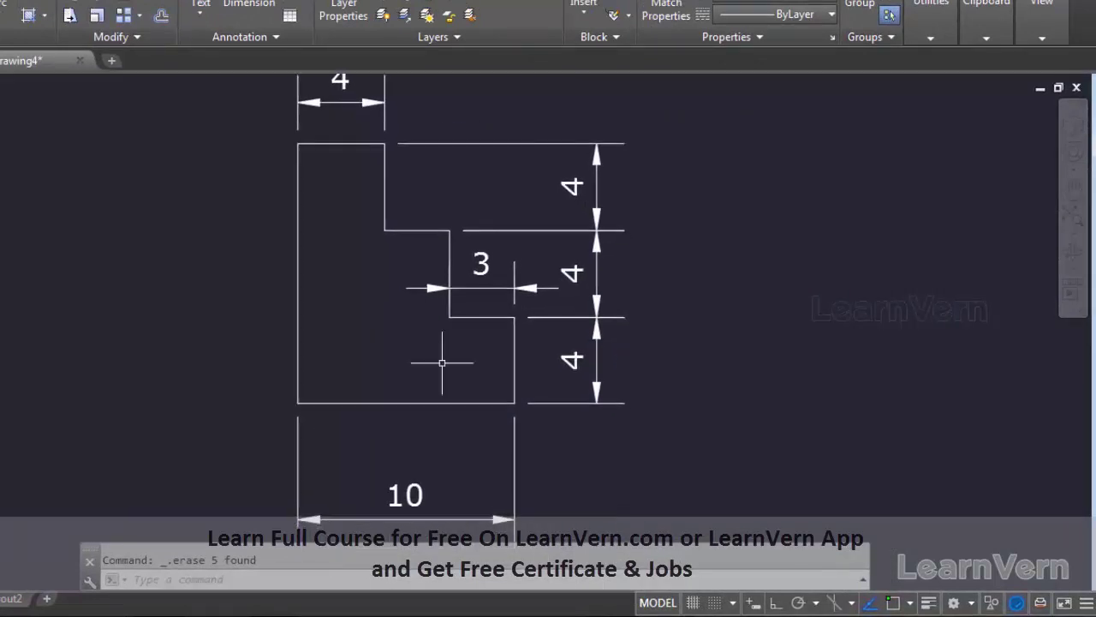
scroll(322, 509, down, 2)
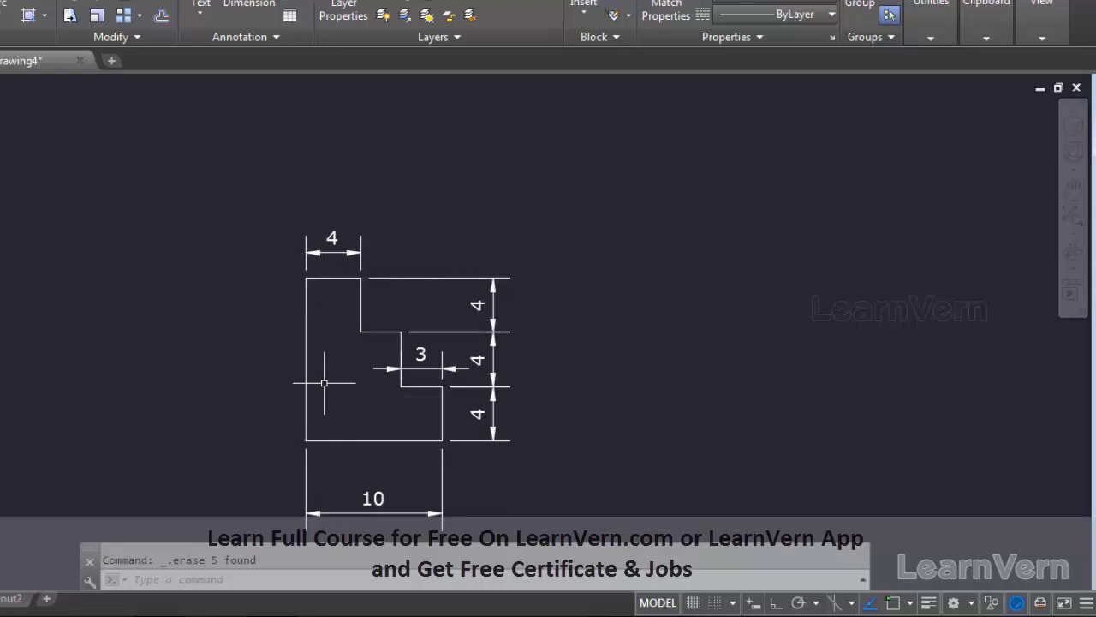
- Pan back to frame the coordinate notes, origin and target shape together
middle_drag(328, 386, 575, 311)
scroll(162, 334, down, 4)
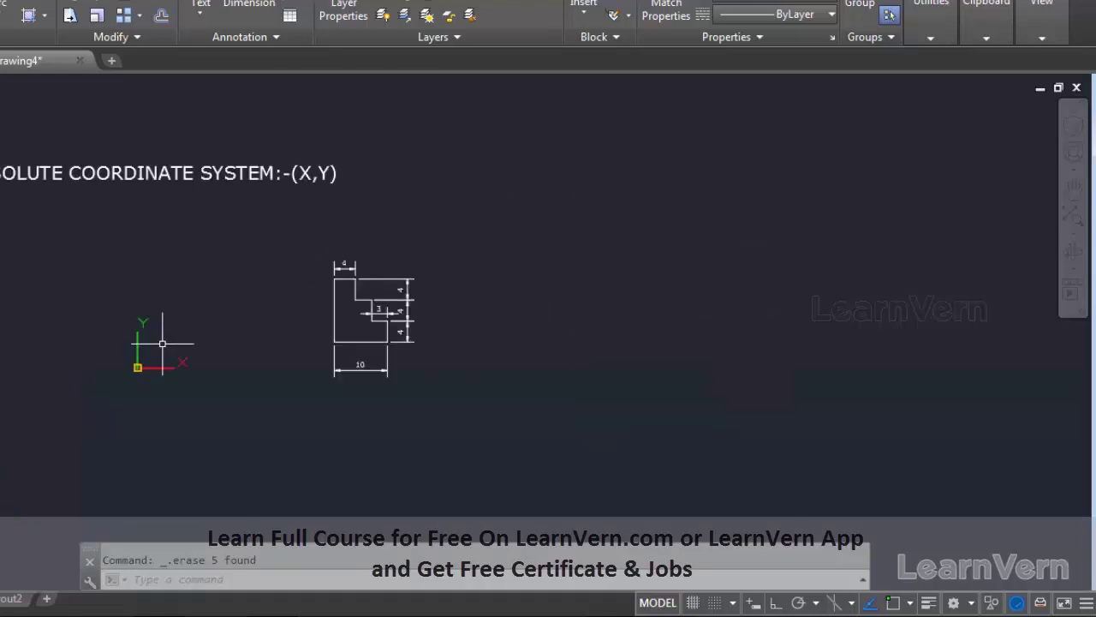
middle_drag(152, 342, 298, 335)
middle_drag(91, 232, 123, 230)
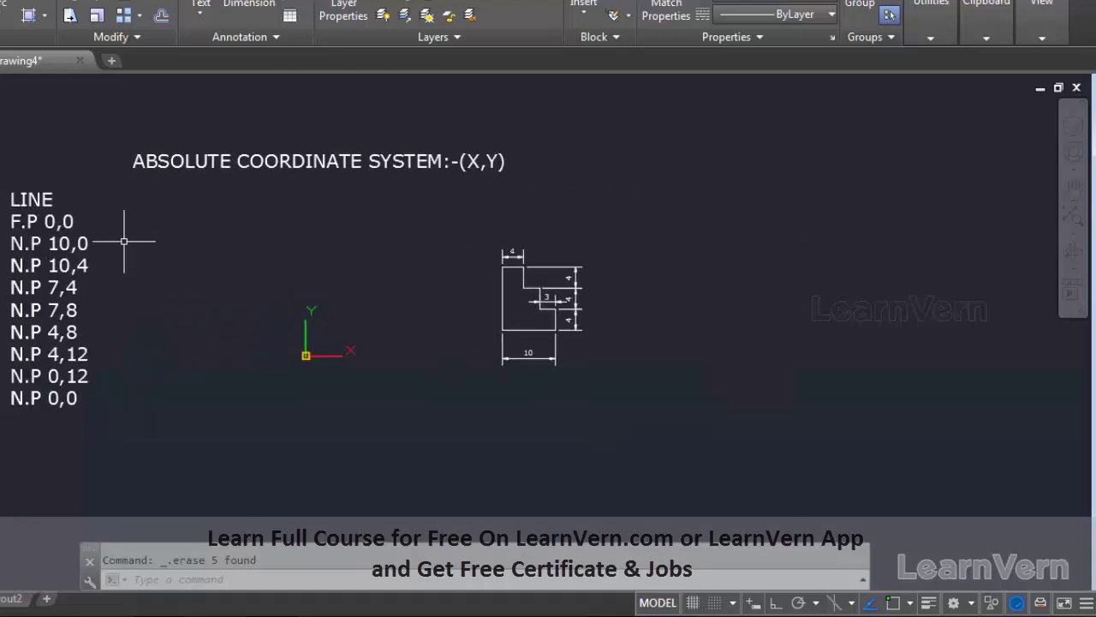
key(l)
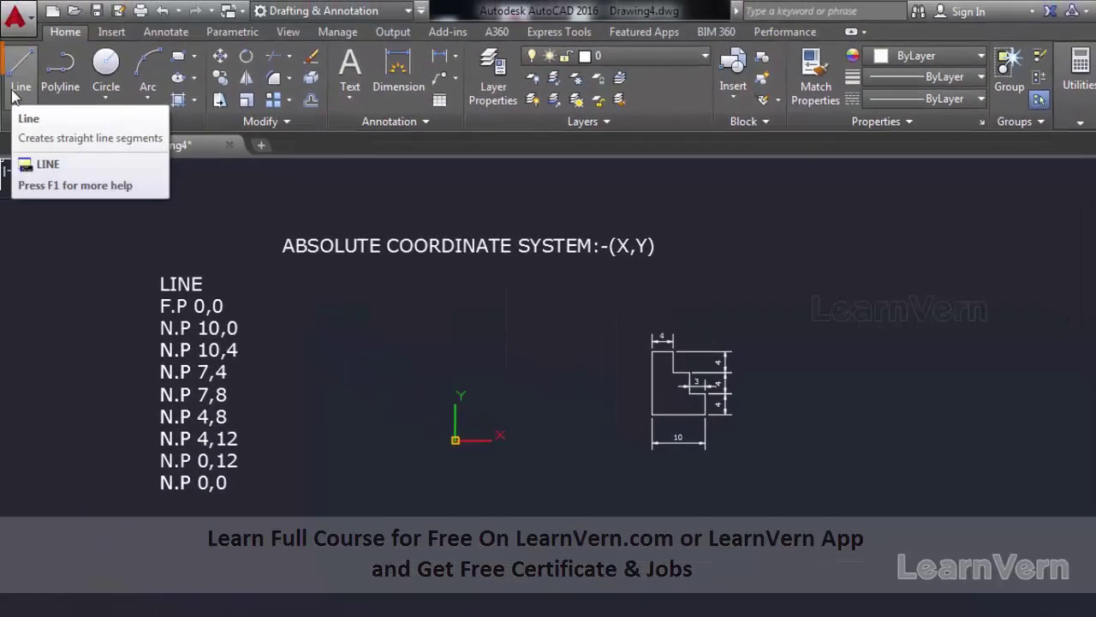
- Start a LINE at the origin 0,0 and draw the first 10-unit segment to 10,0
text(l)
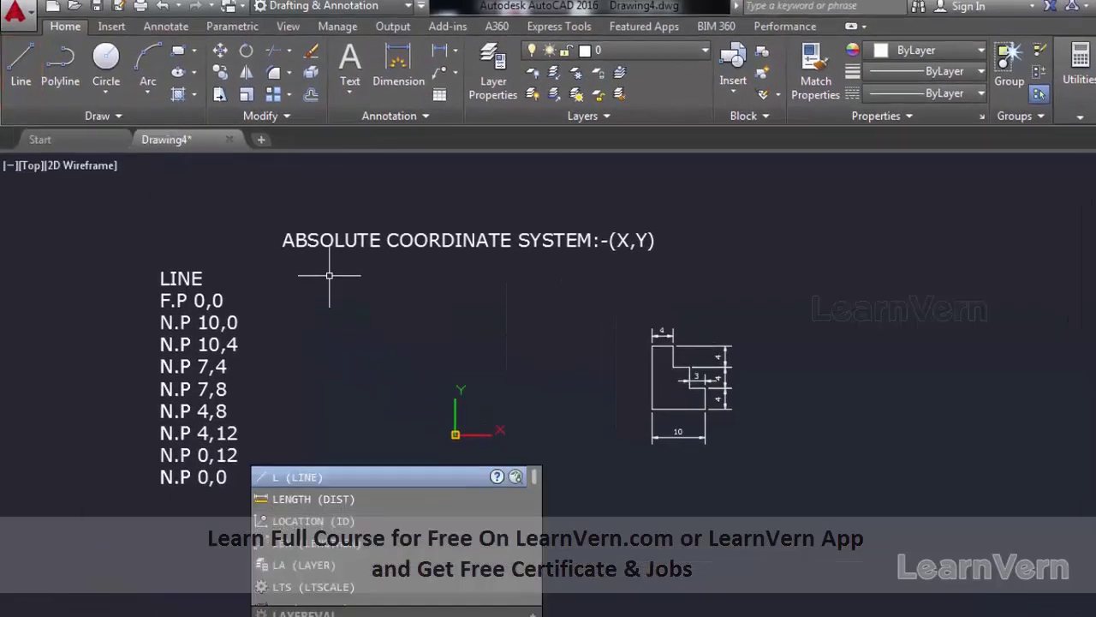
key(Return)
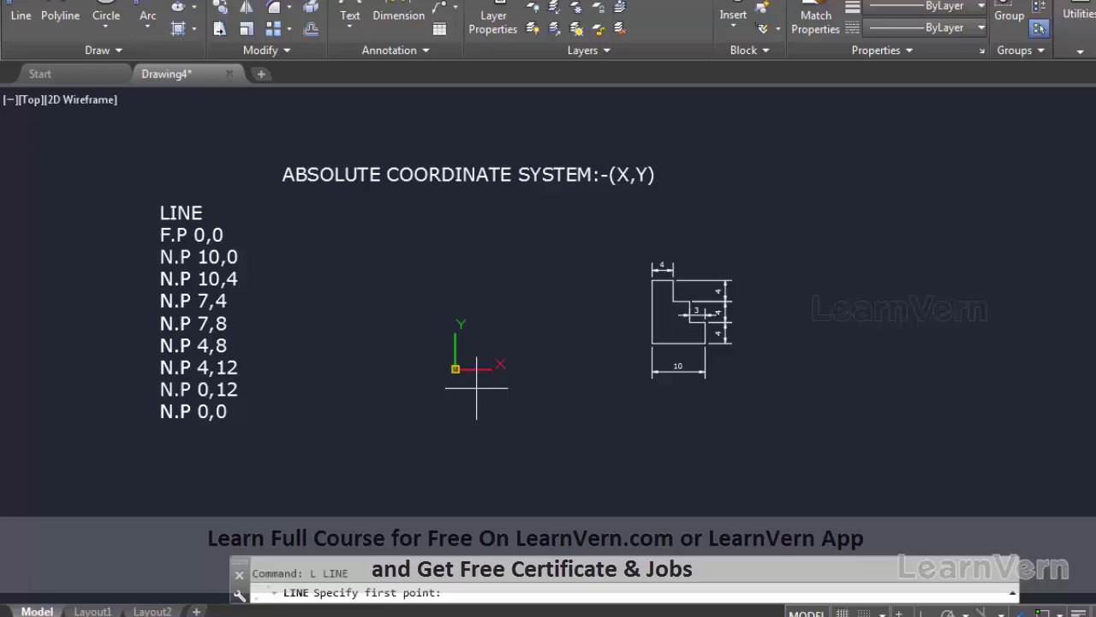
text(0)
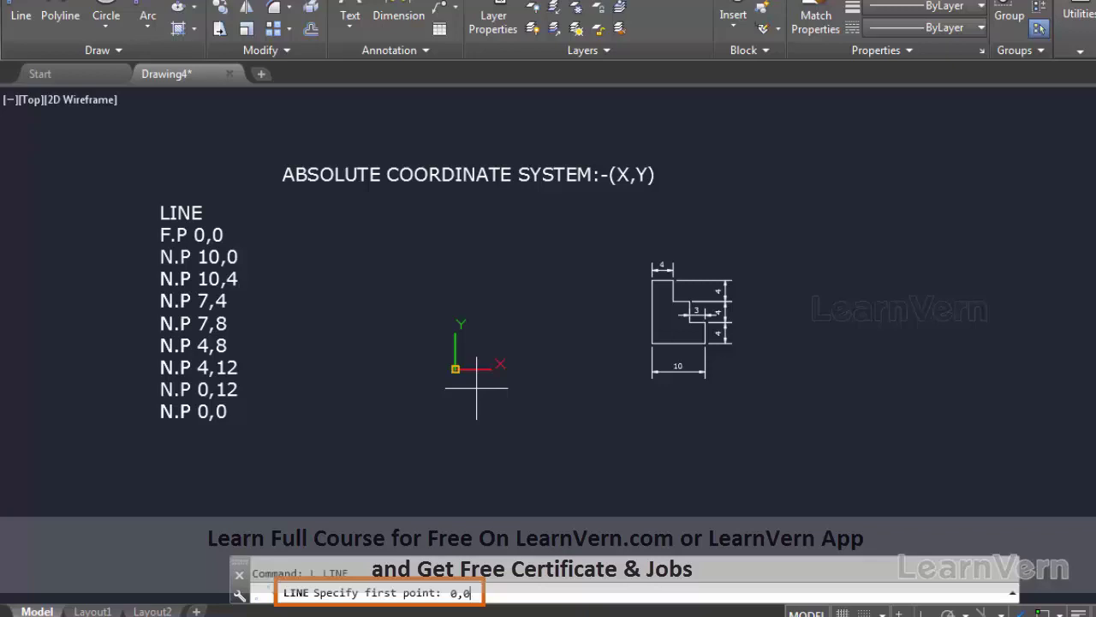
key(Return)
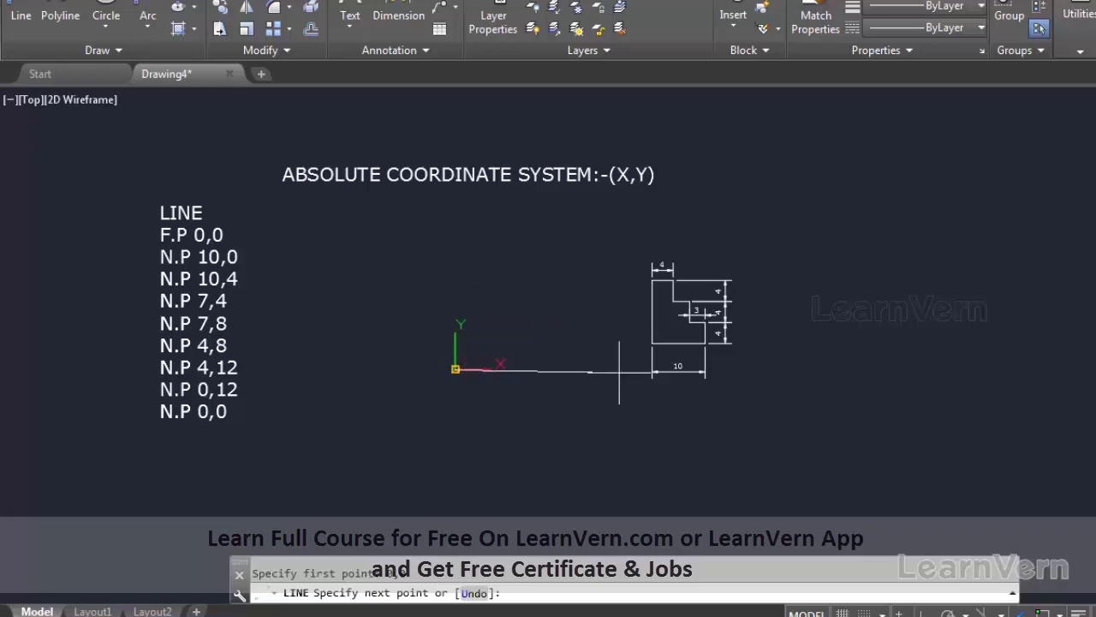
scroll(510, 338, up, 1)
scroll(522, 351, up, 1)
middle_drag(536, 368, 659, 365)
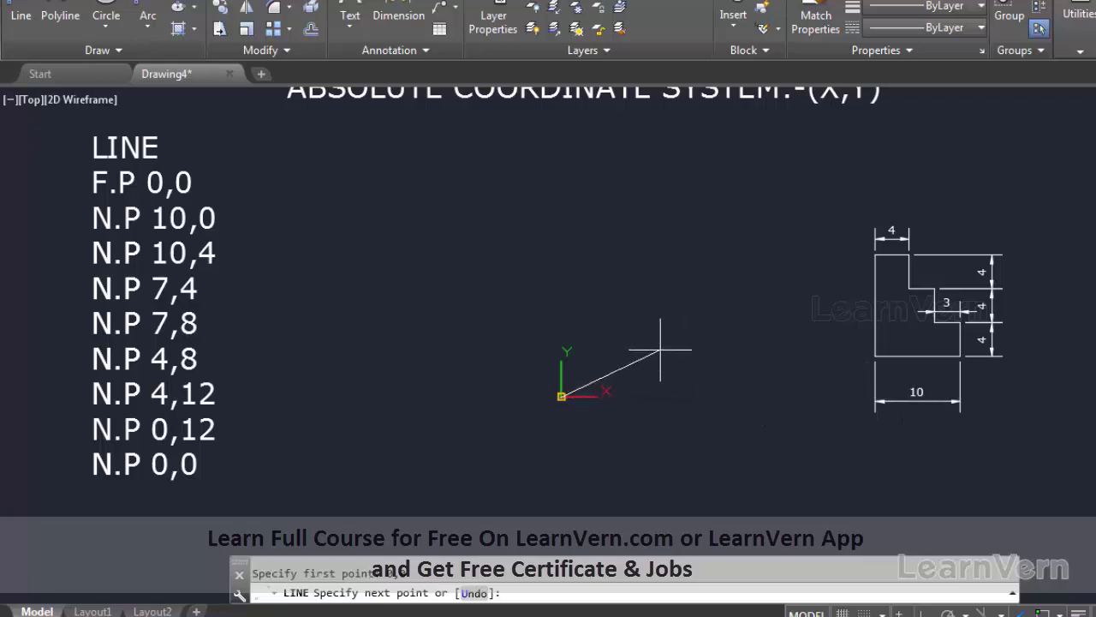
text(10)
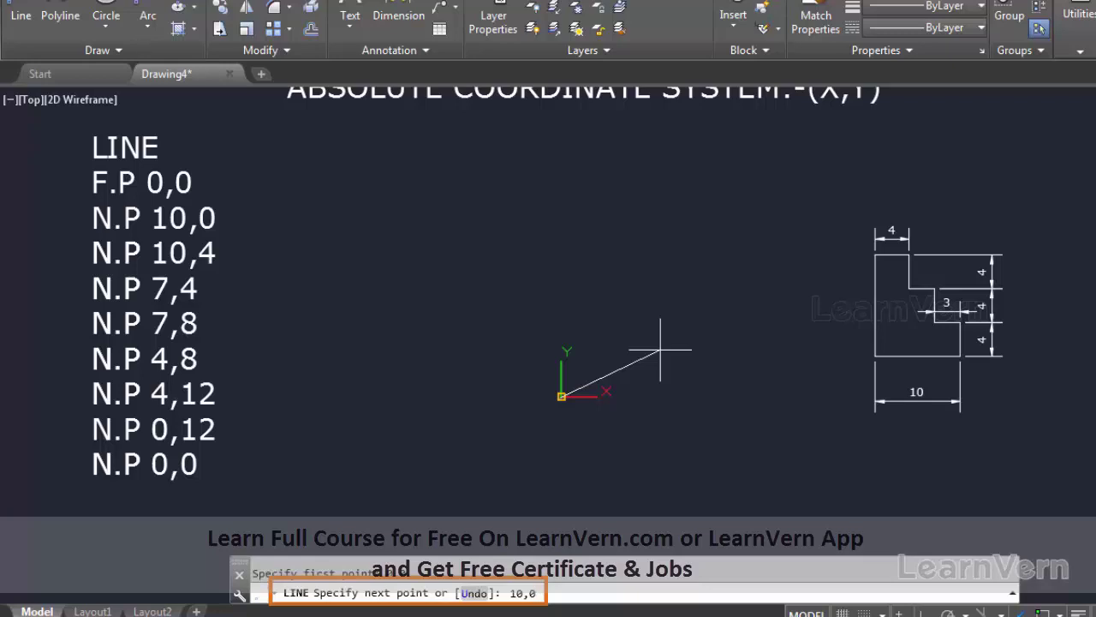
key(Return)
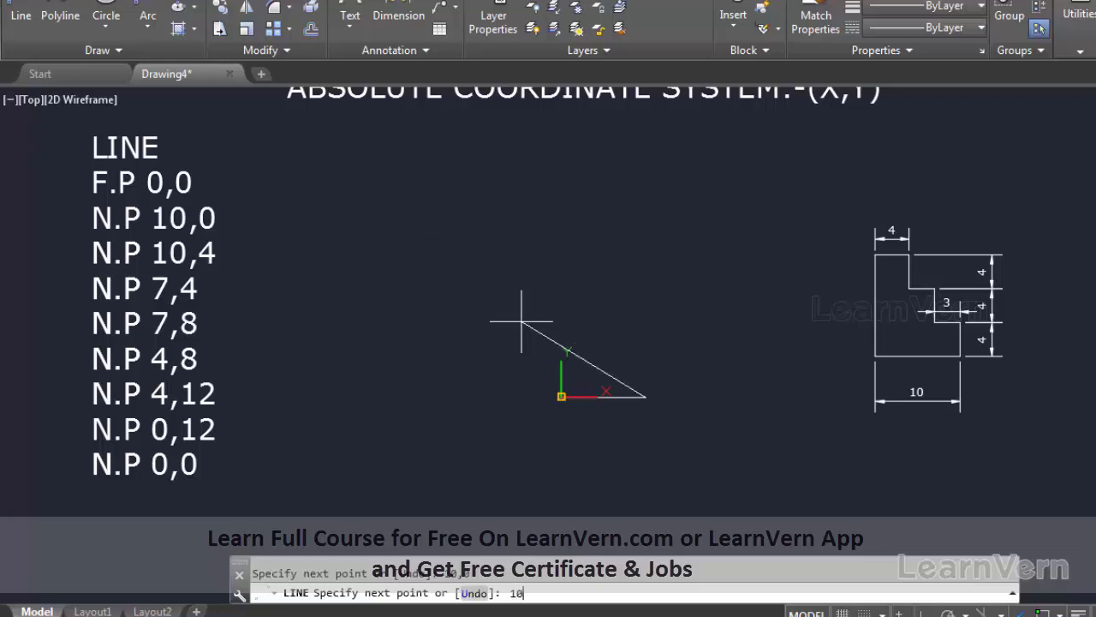
- Continue the line through 10,4, 7,4, 7,8, 4,8, 4,12, 0,12 back to 0,0, then end LINE
text(,4)
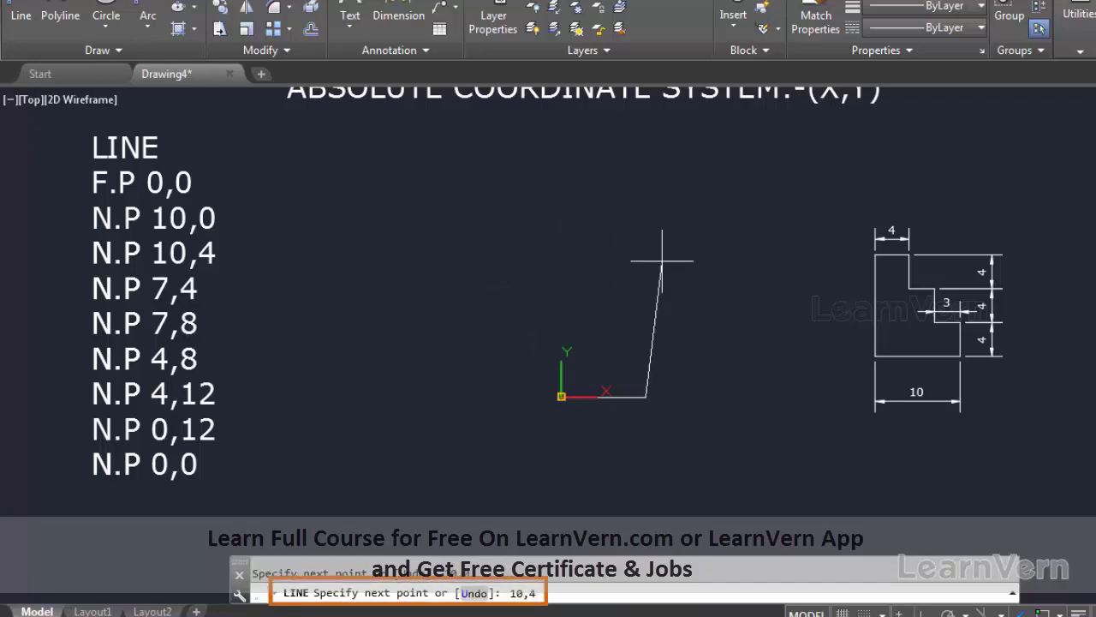
key(Return)
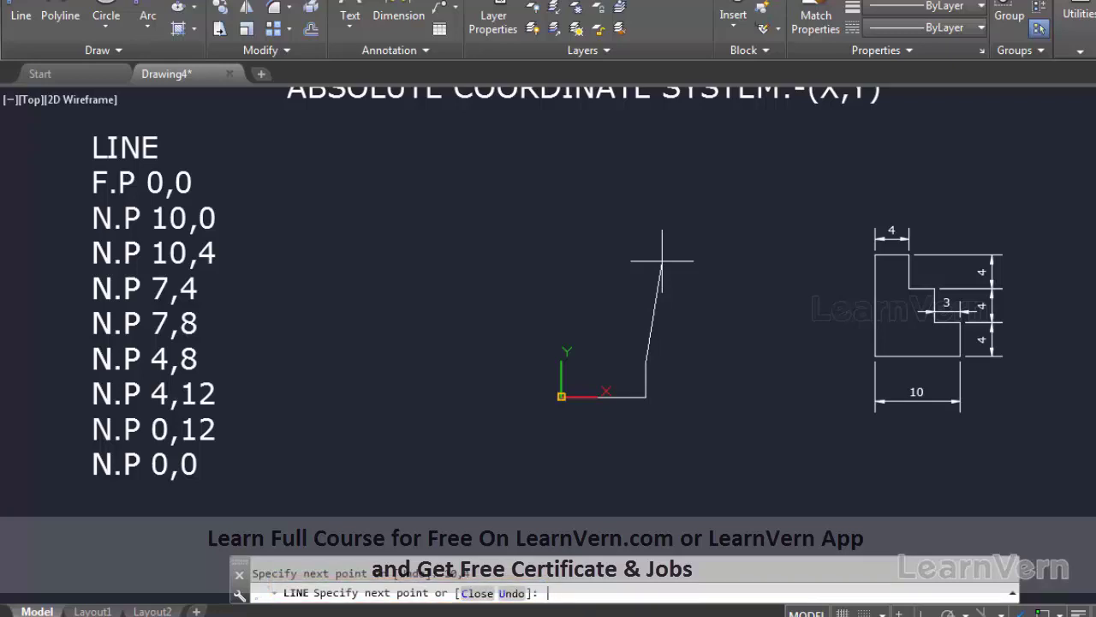
text(7)
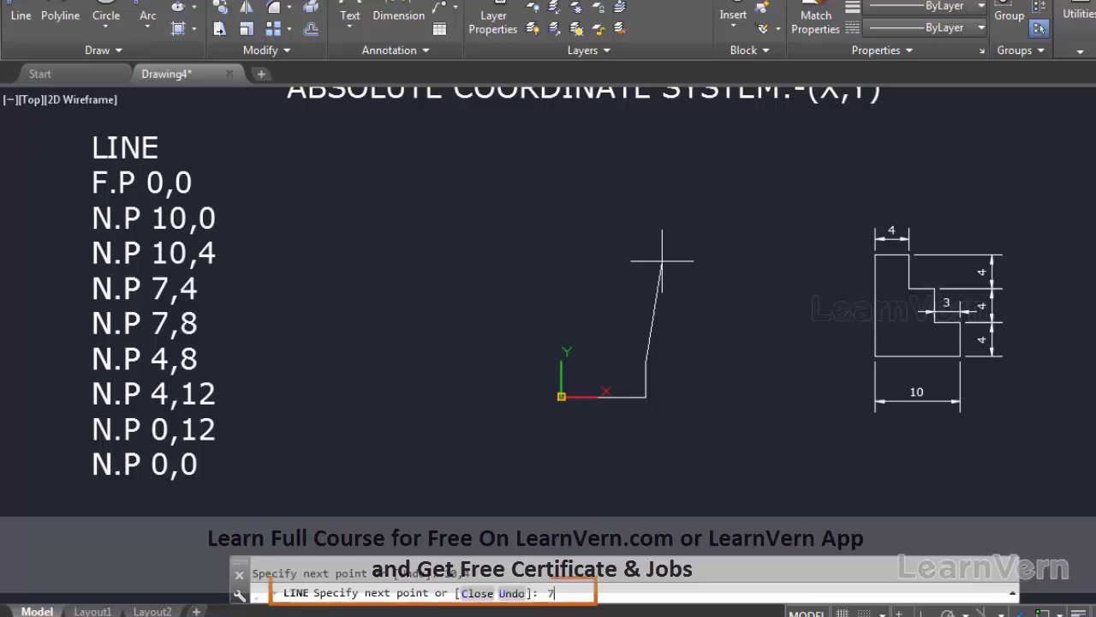
text(,4)
key(Return)
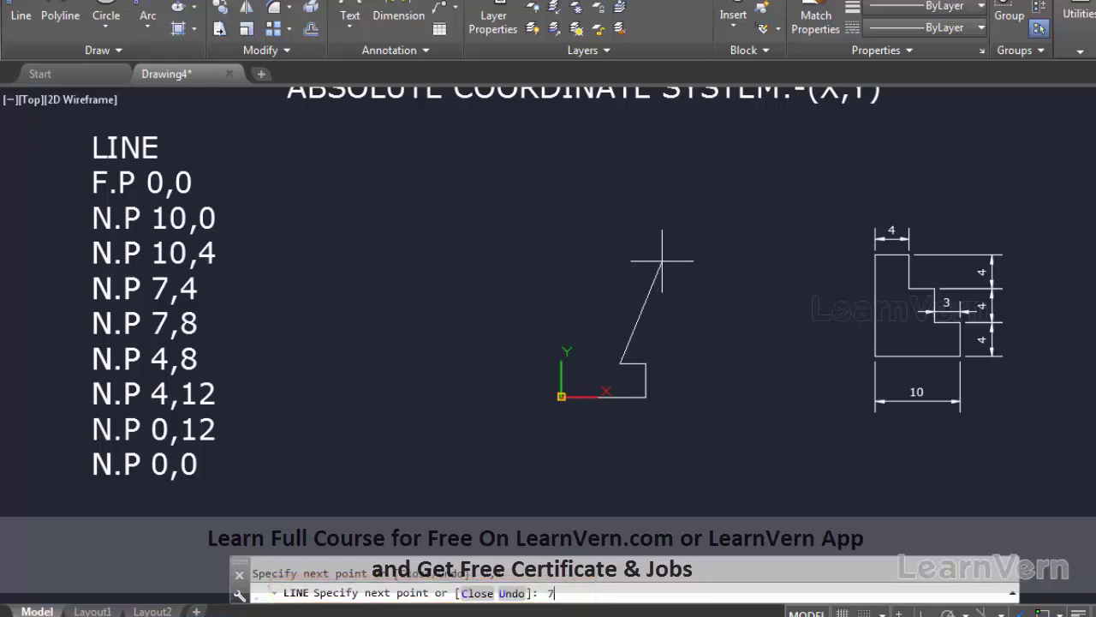
key(Return)
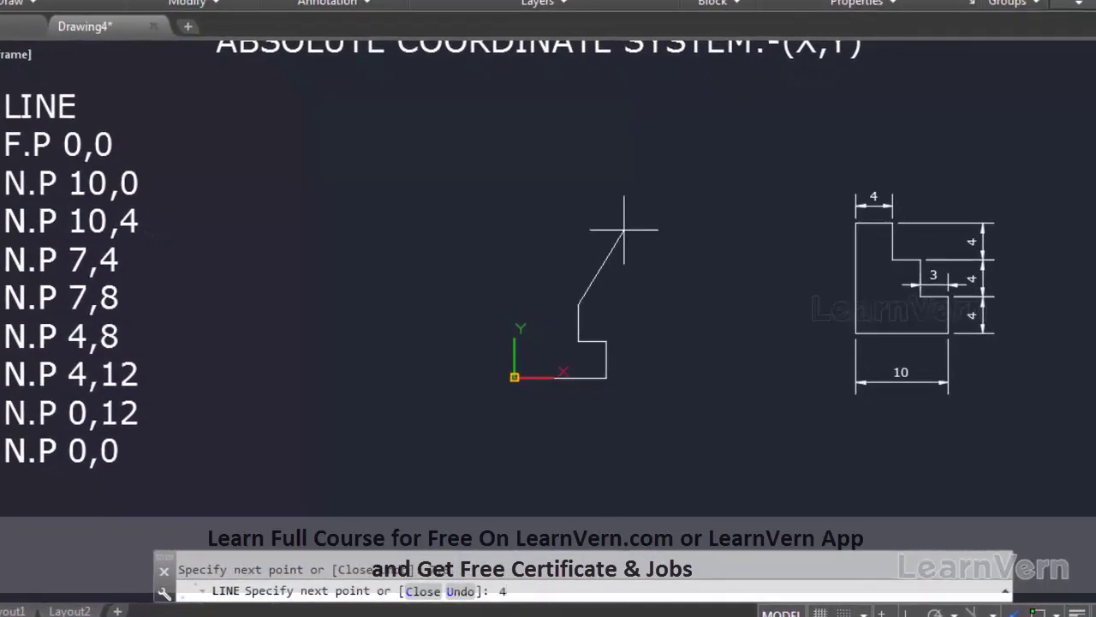
key(Return)
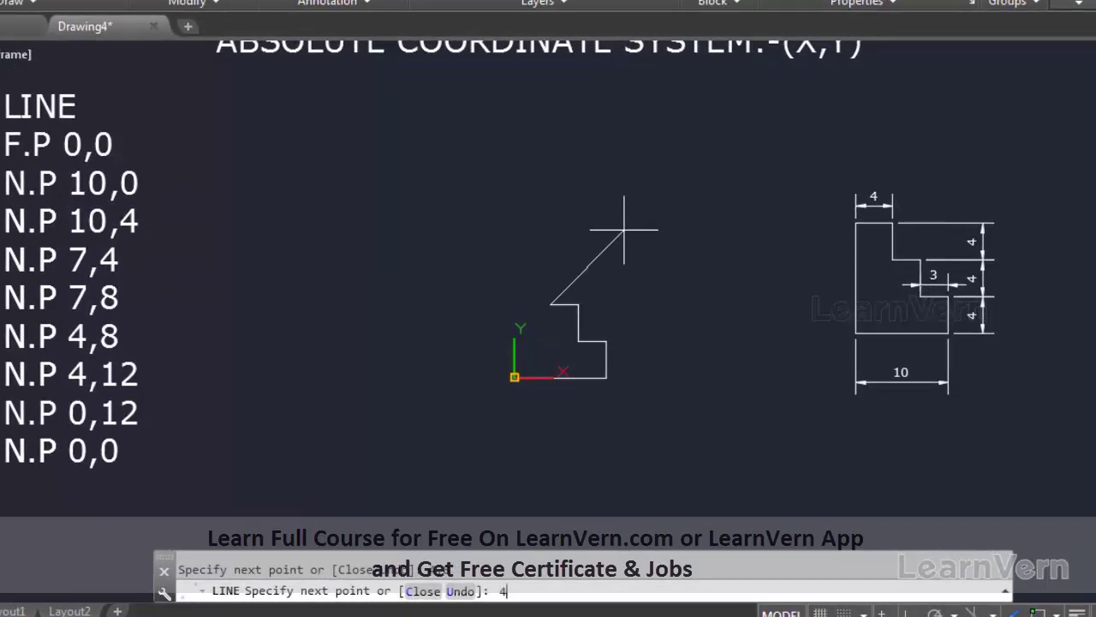
text(,12)
key(Return)
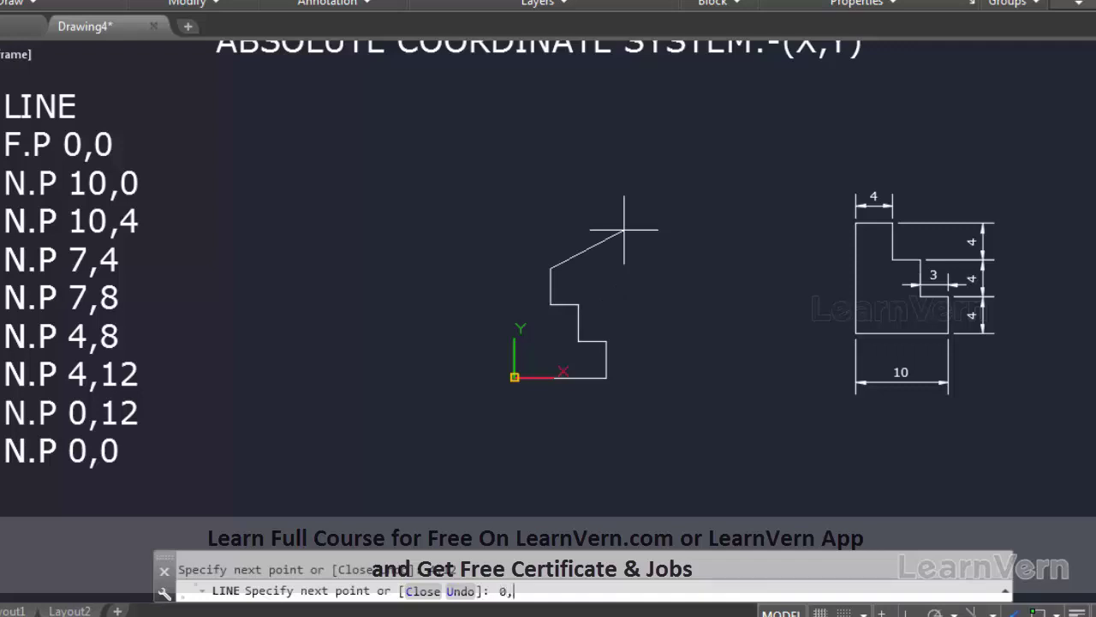
key(Return)
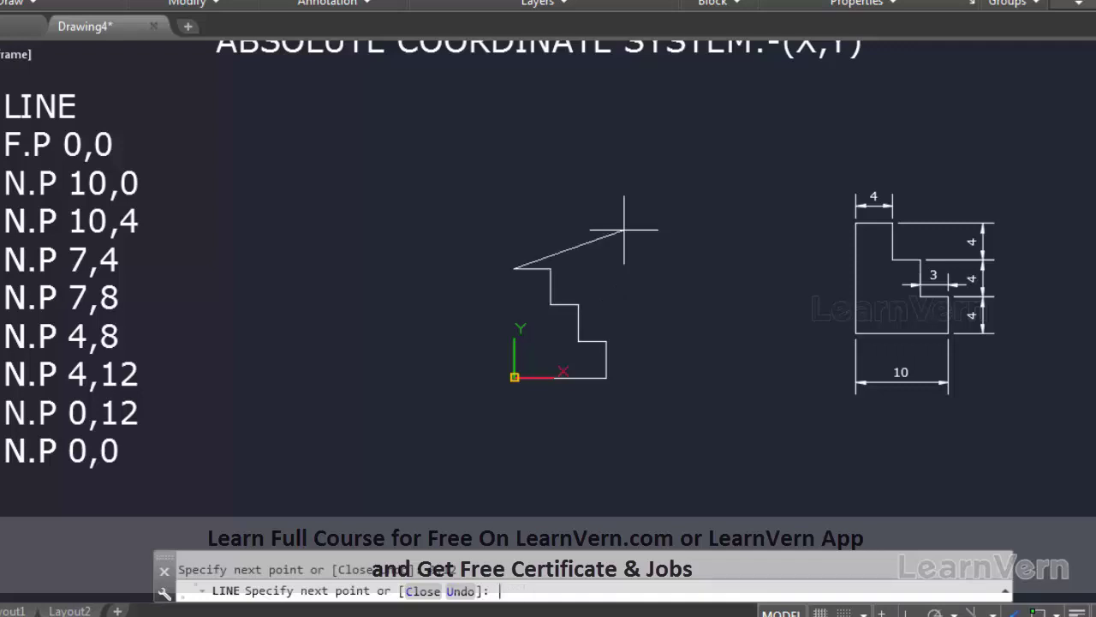
key(Return)
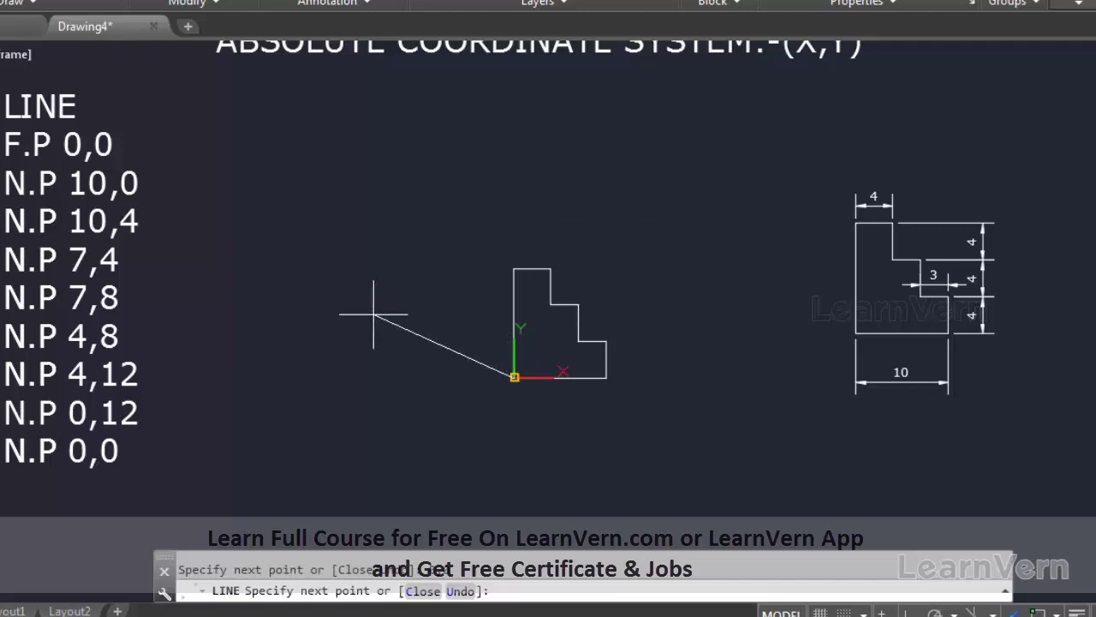
key(Escape)
key(Escape)
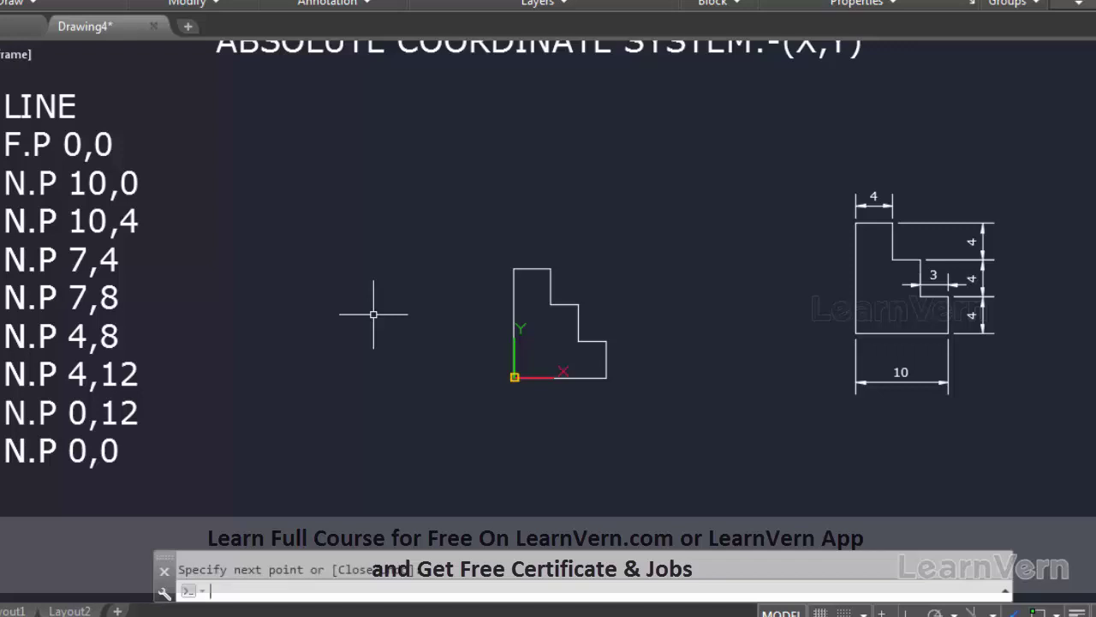
- Zoom out and pan from the finished outline toward the relative rectangular (@X,Y) coordinate notes
scroll(373, 314, down, 1)
scroll(372, 333, down, 1)
scroll(372, 333, down, 2)
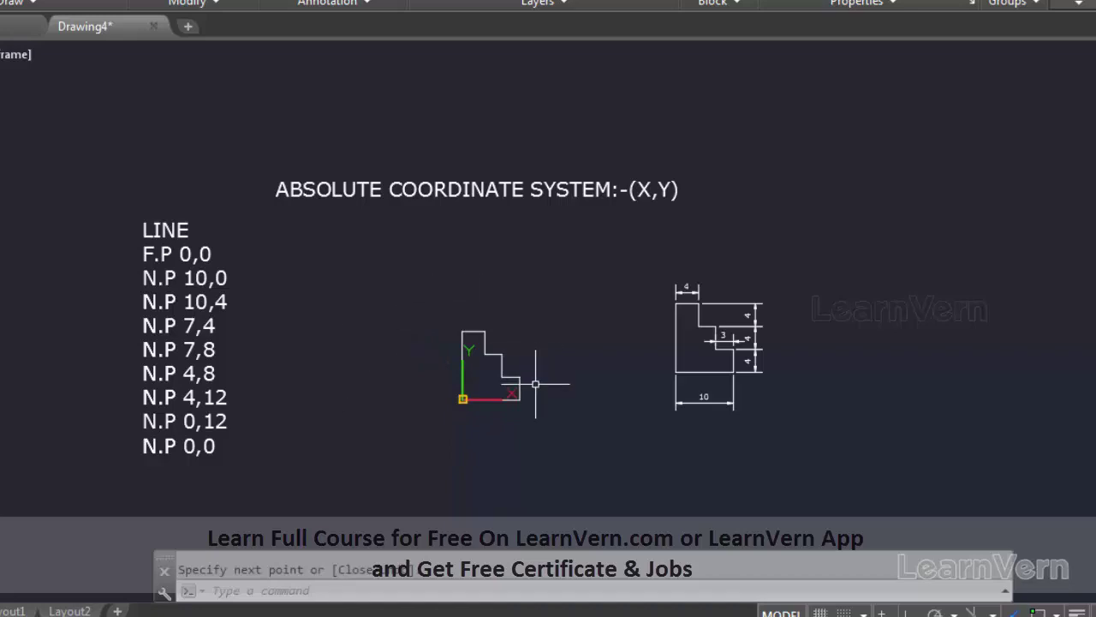
scroll(460, 397, up, 2)
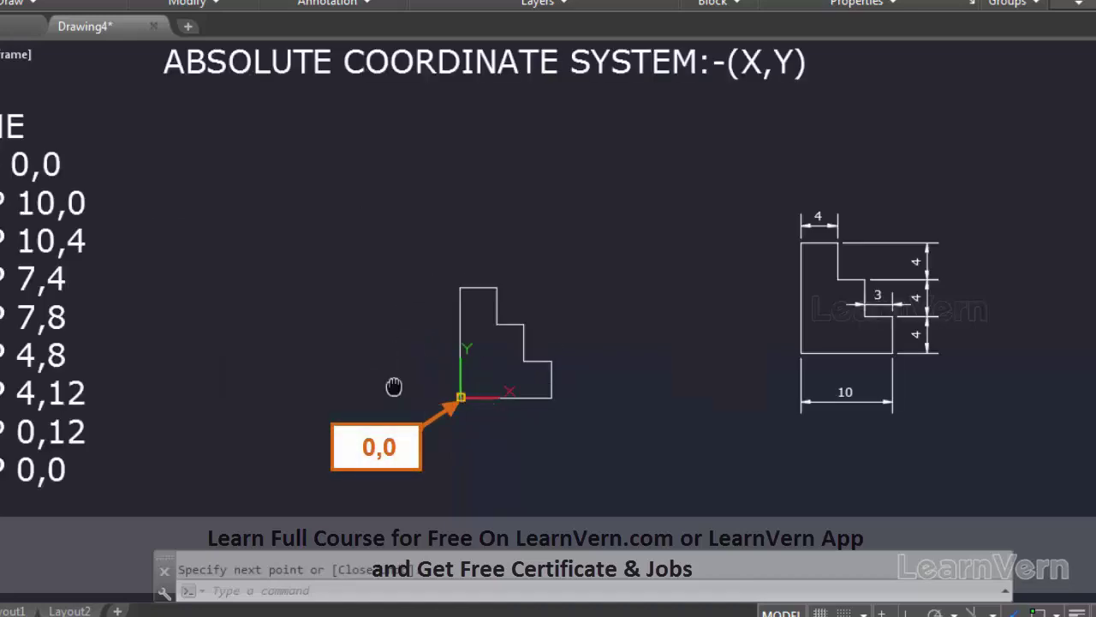
middle_drag(394, 387, 411, 401)
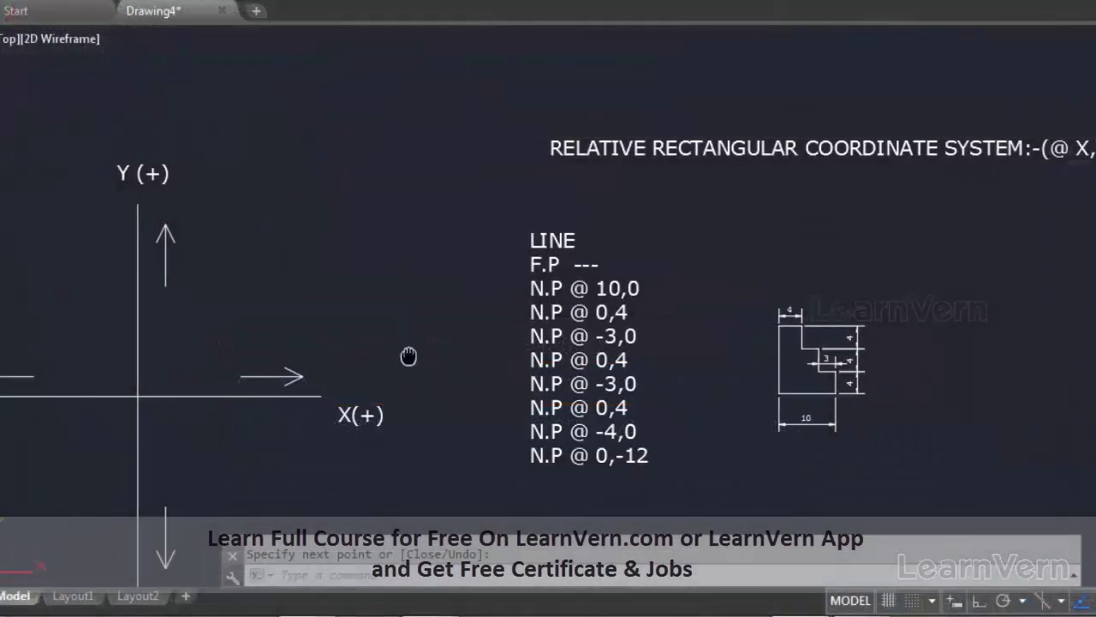
middle_drag(408, 354, 535, 272)
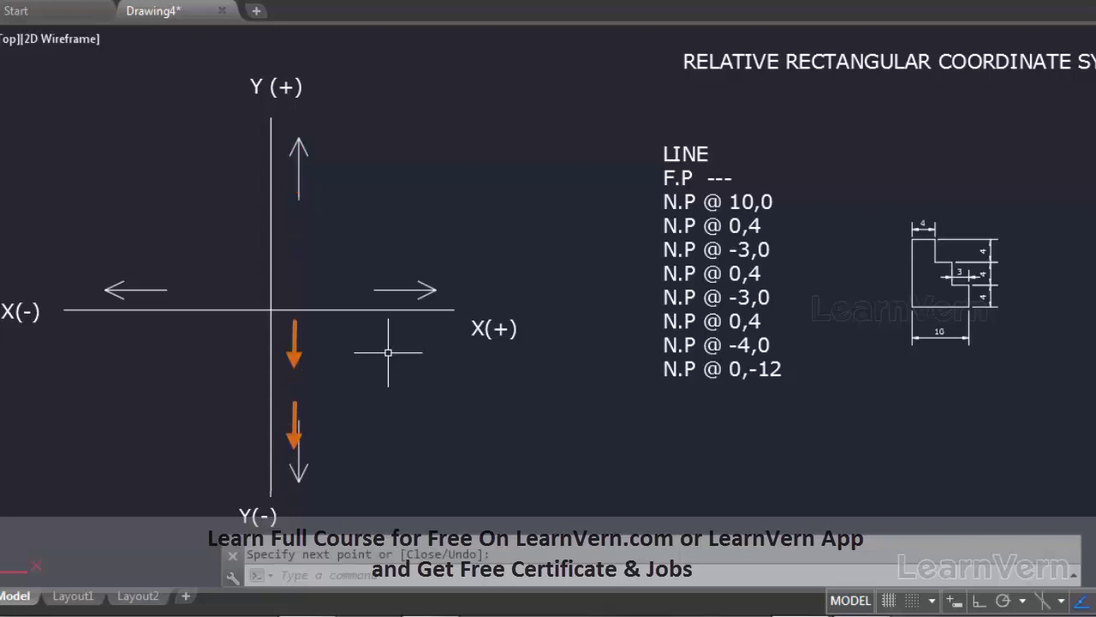
middle_drag(471, 446, 451, 430)
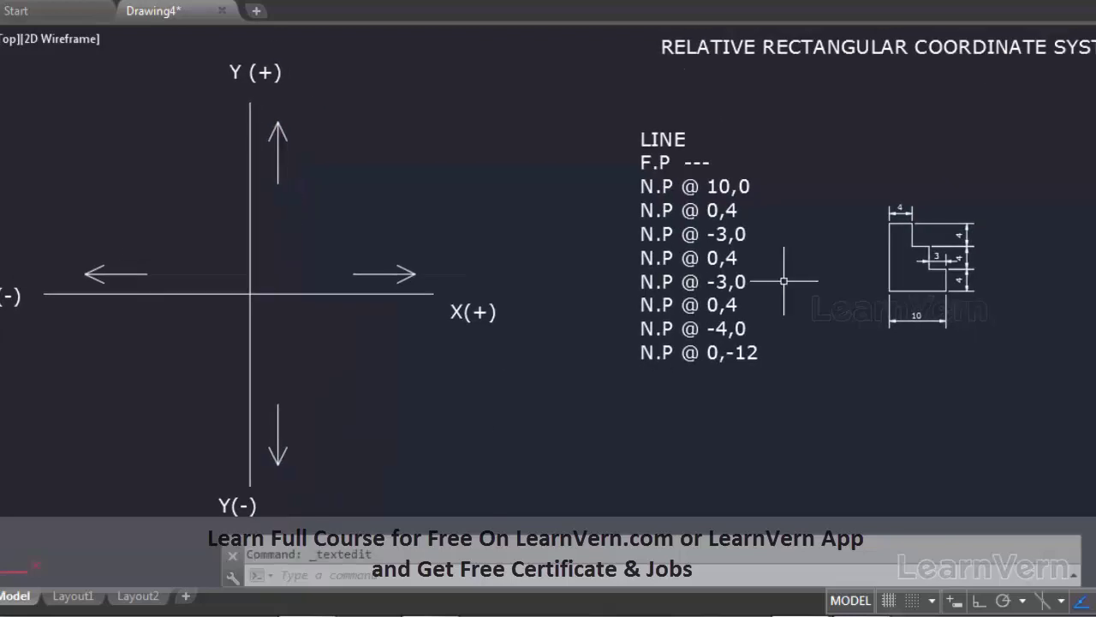
mouse_move(991, 375)
middle_down()
mouse_move(607, 382)
mouse_move(636, 379)
middle_up()
scroll(634, 375, up, 2)
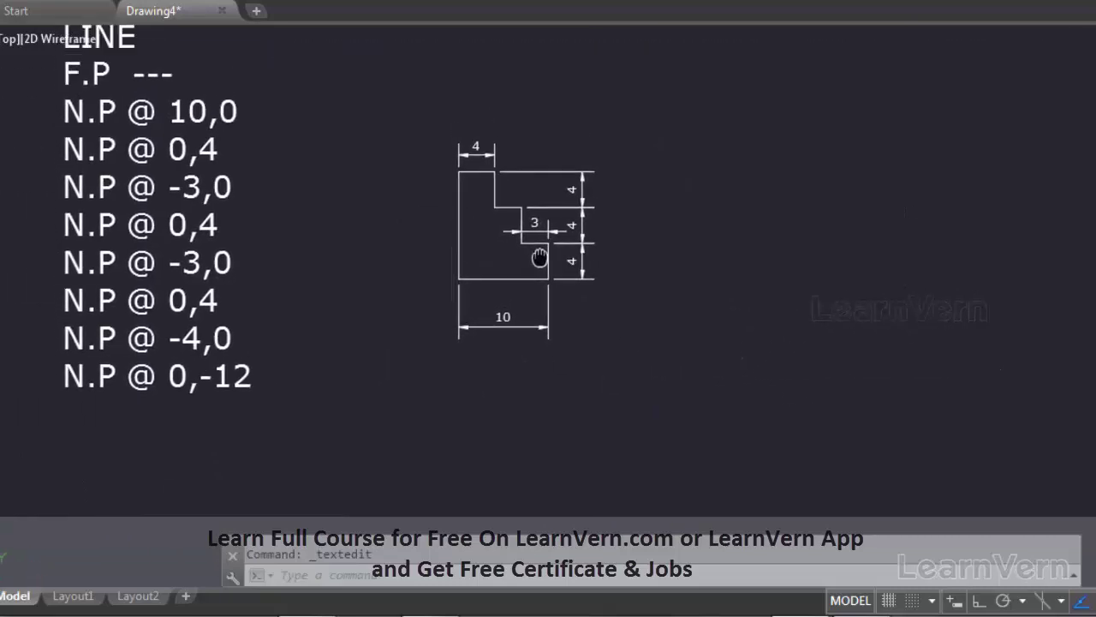
middle_drag(526, 165, 533, 237)
text(l)
key(Return)
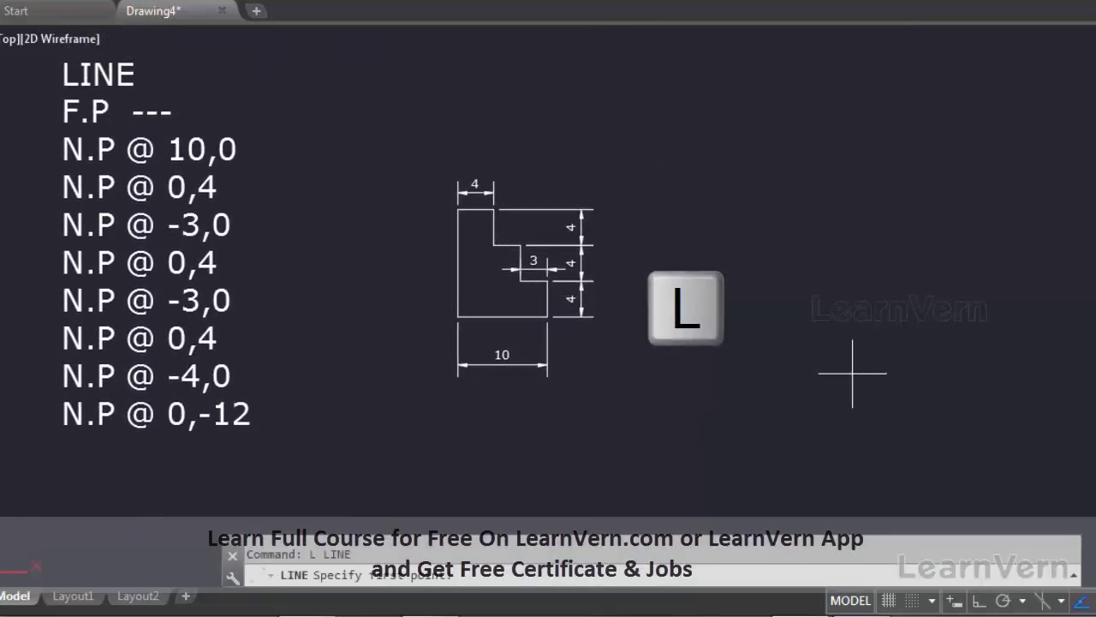
click(803, 366)
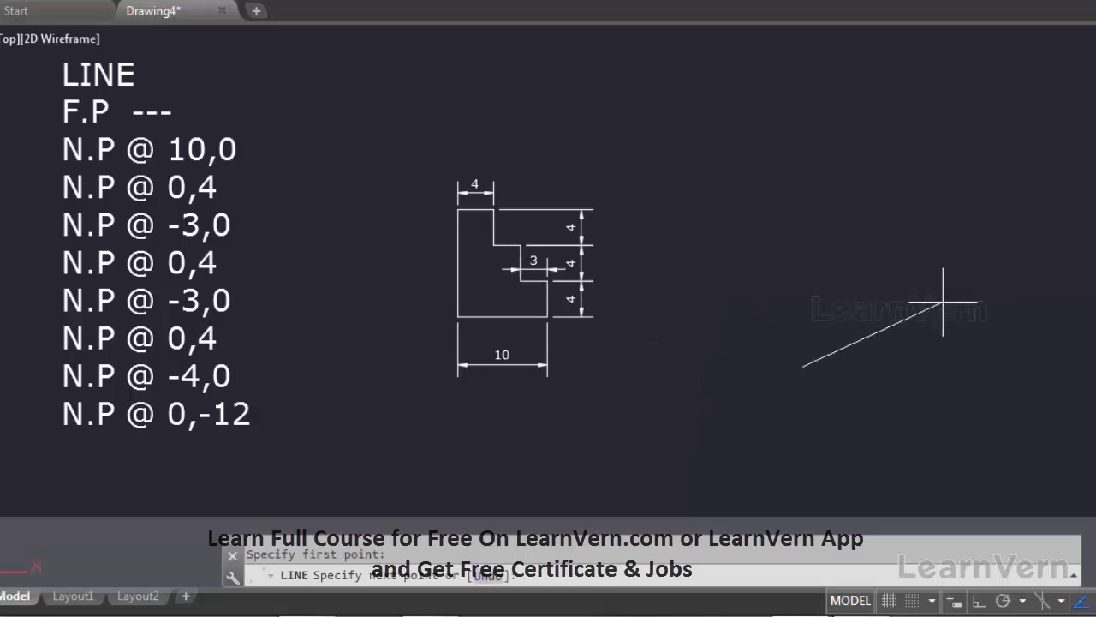
text(@)
text(10)
text(,)
text(0)
key(Return)
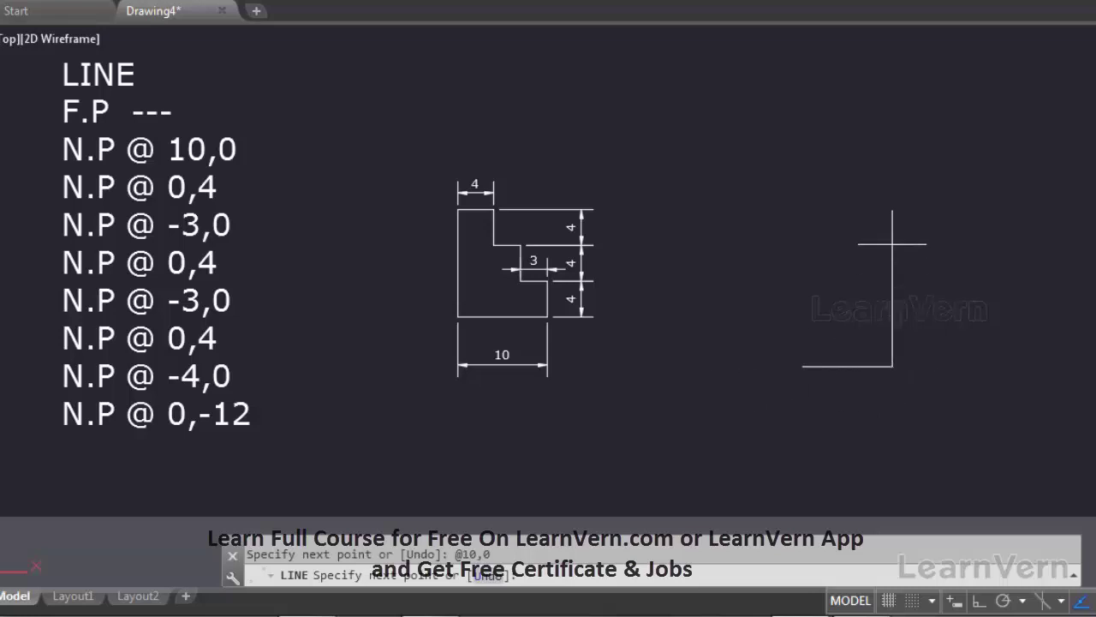
text(@)
text(0,)
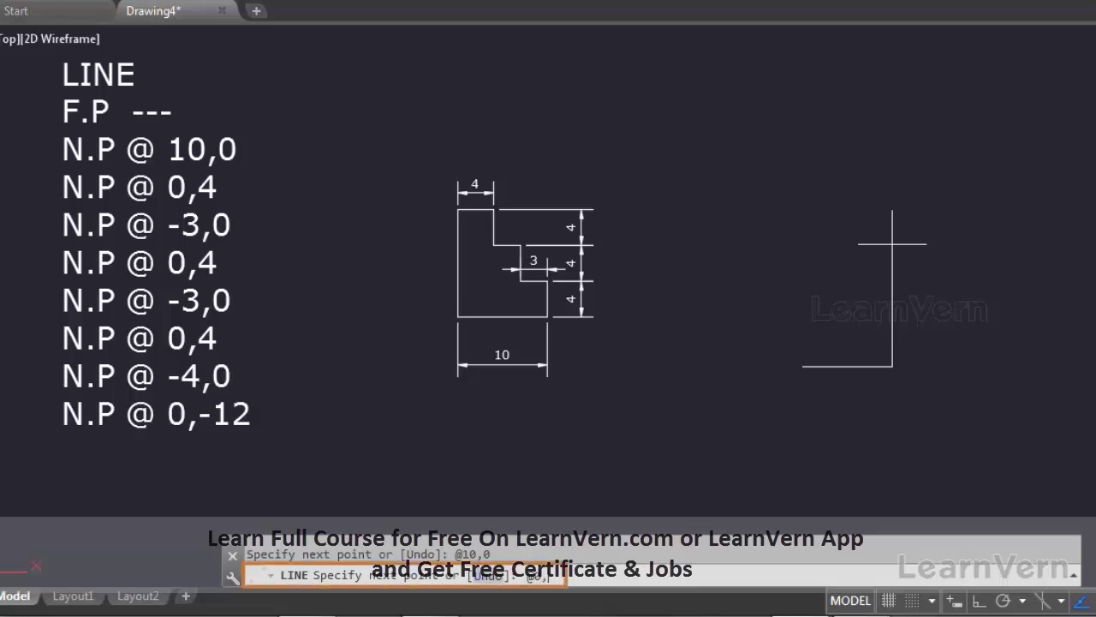
text(4)
key(Return)
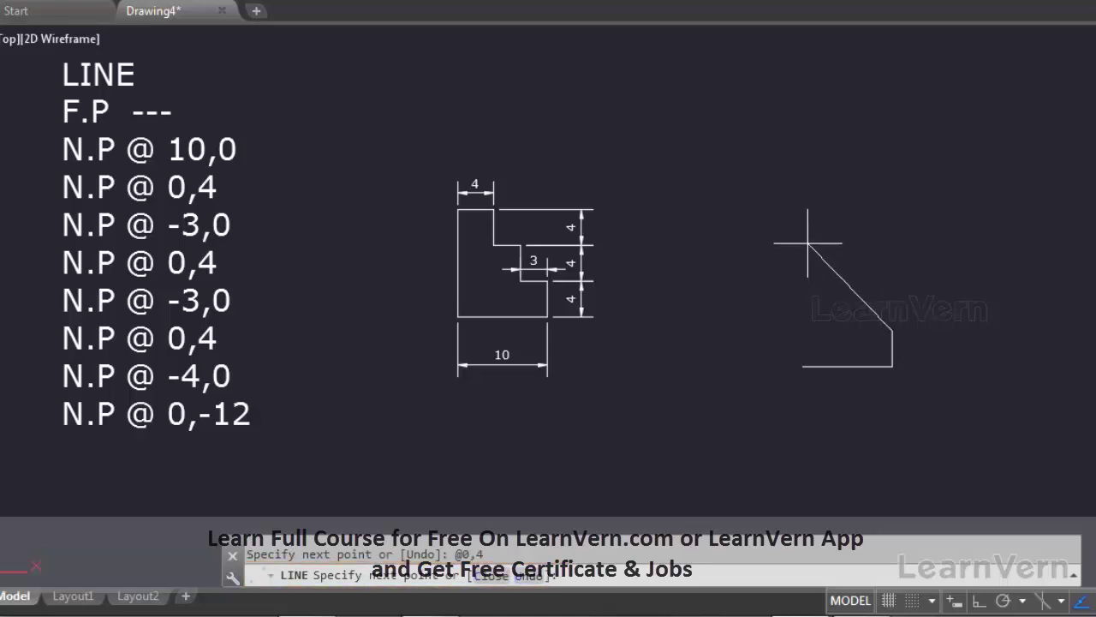
text(@)
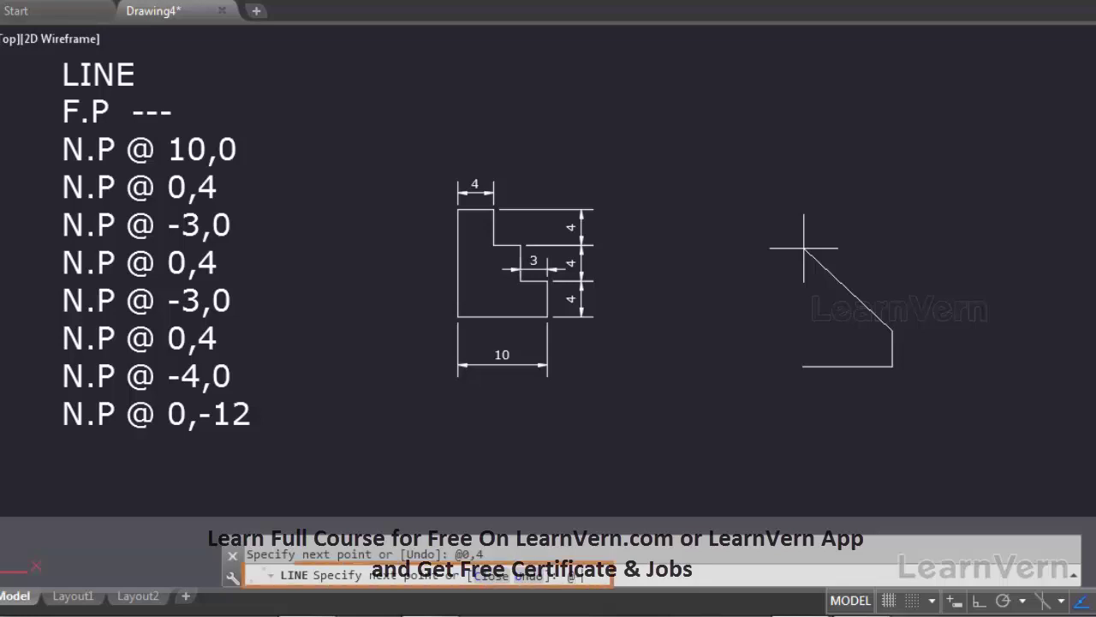
text(-3,)
text(0)
key(Return)
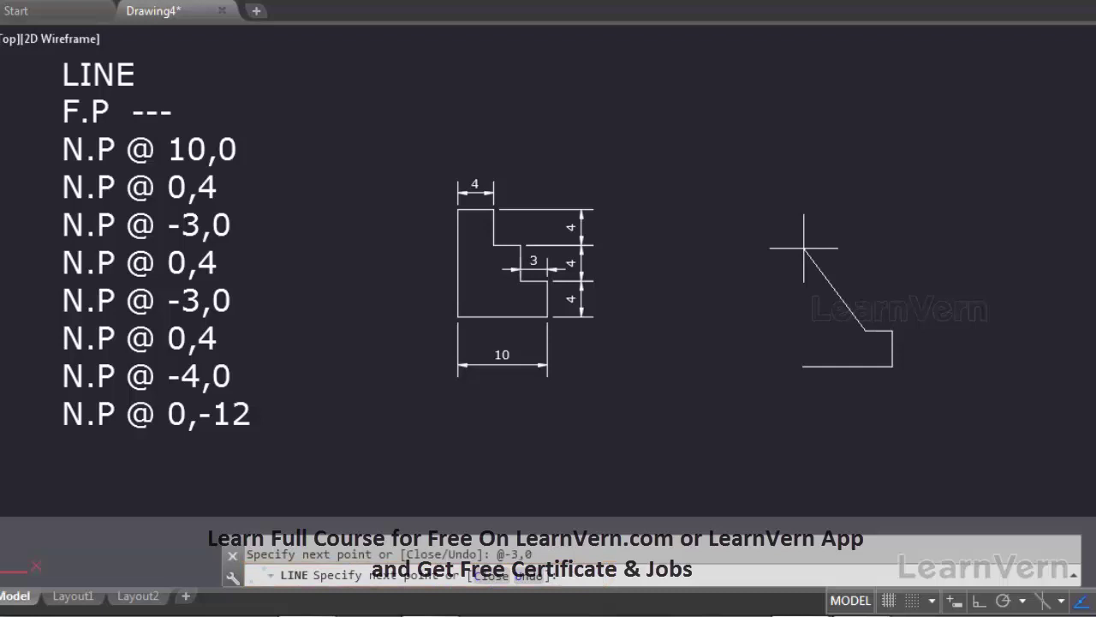
- Add the relative steps @0,4, @-3,0 and @0,4
text(@0)
text(,4)
key(Return)
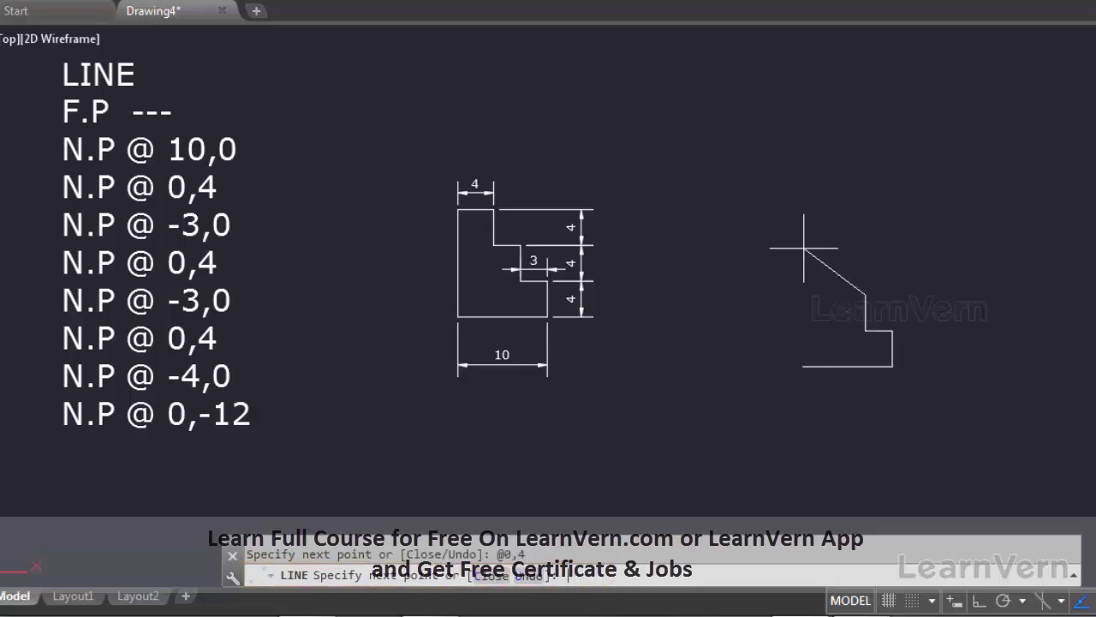
text(@)
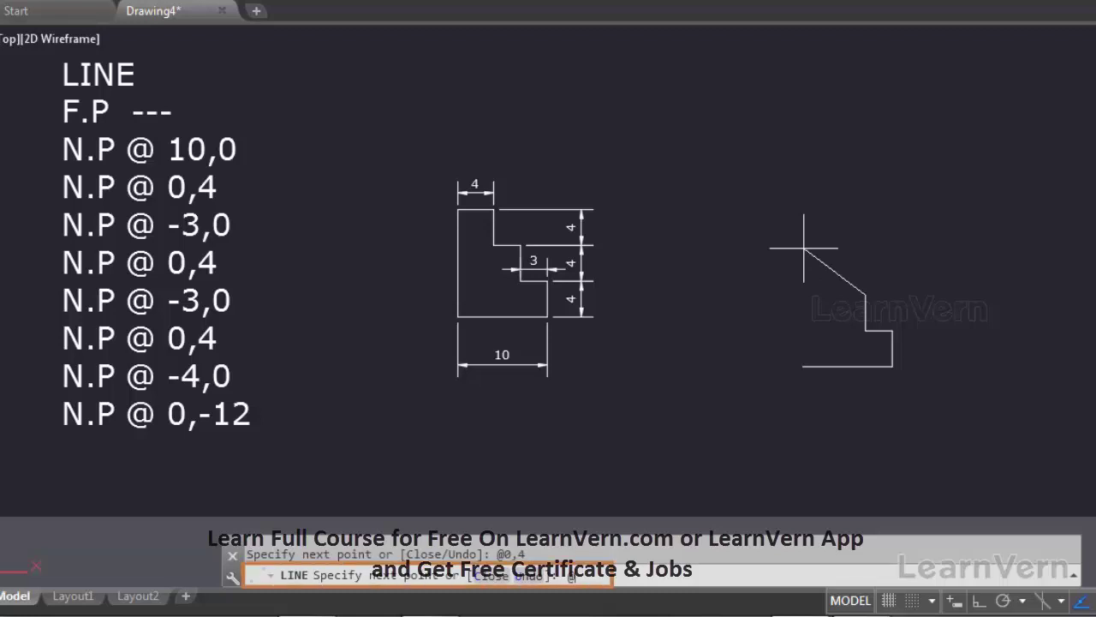
text(-3,0)
key(Return)
text(@0)
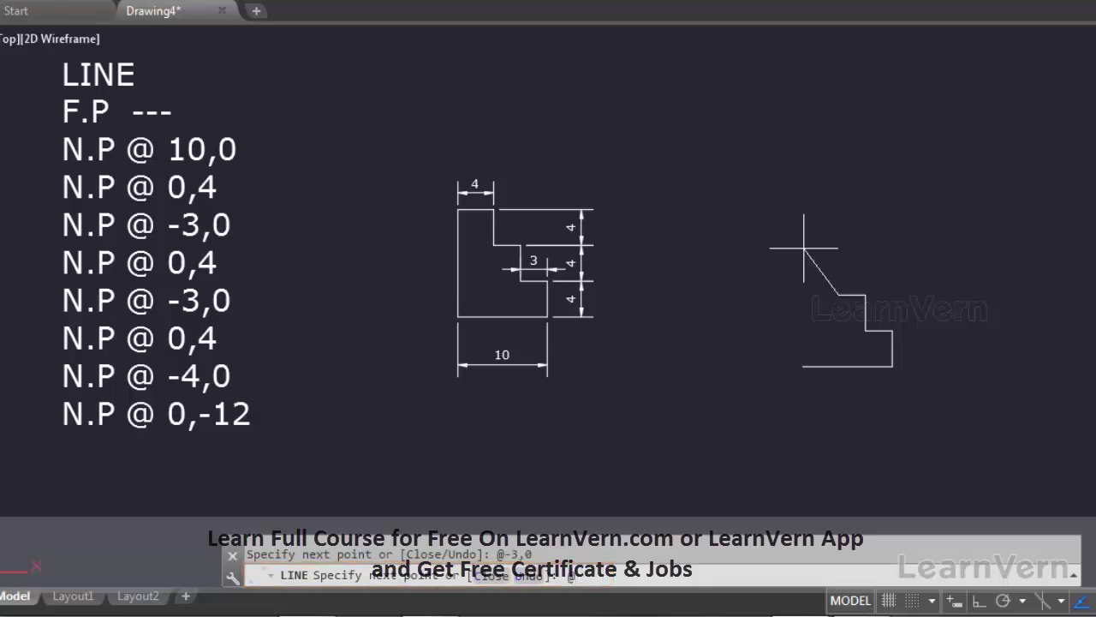
text(,)
text(4)
key(Return)
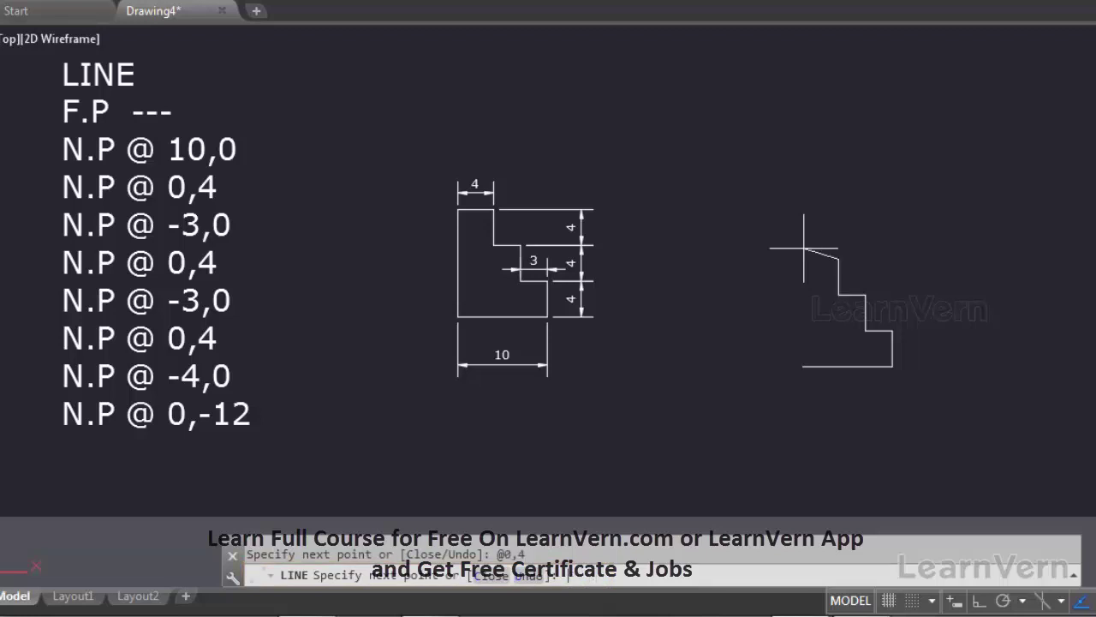
- Draw the @-4,0 top edge, close with @0,-12, end LINE and pan back to the notes
text(@)
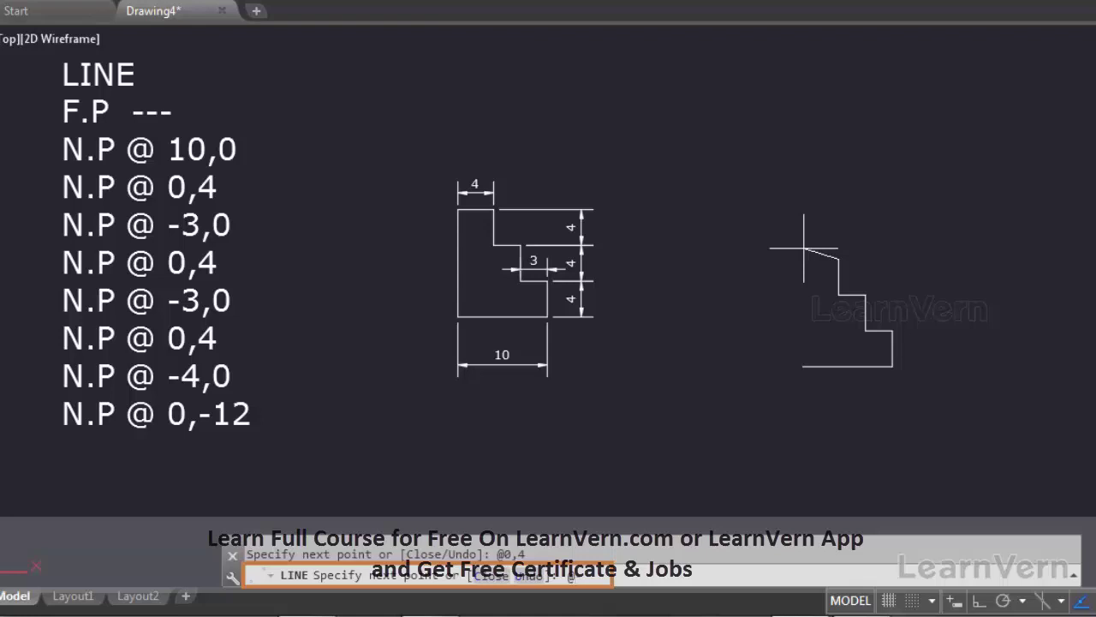
text(-4)
text(,)
text(0)
key(Return)
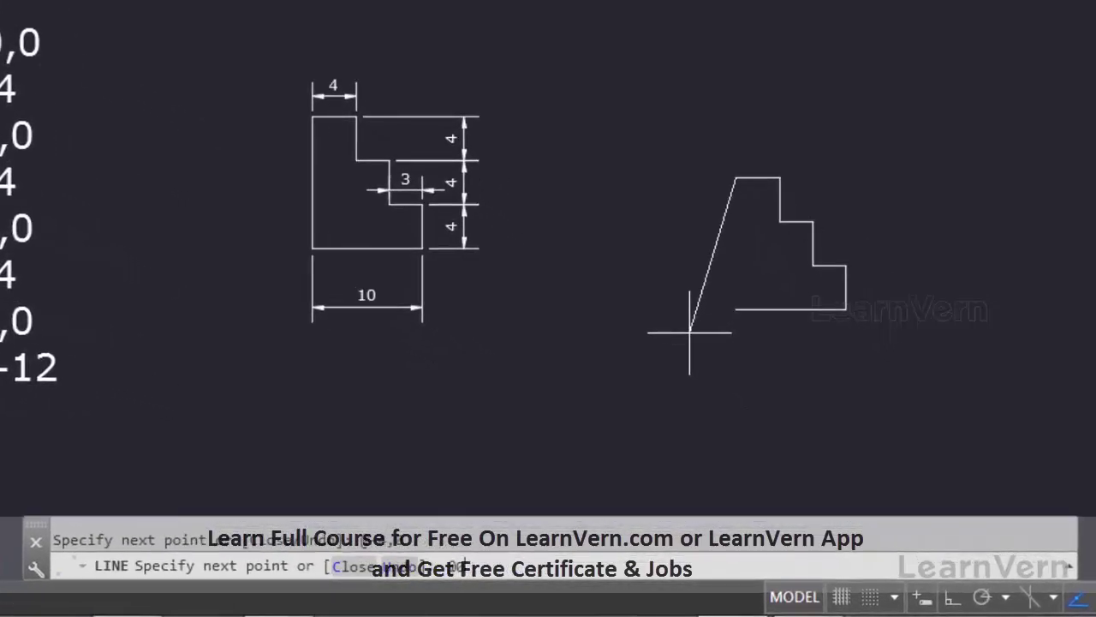
text(6)
key(Return)
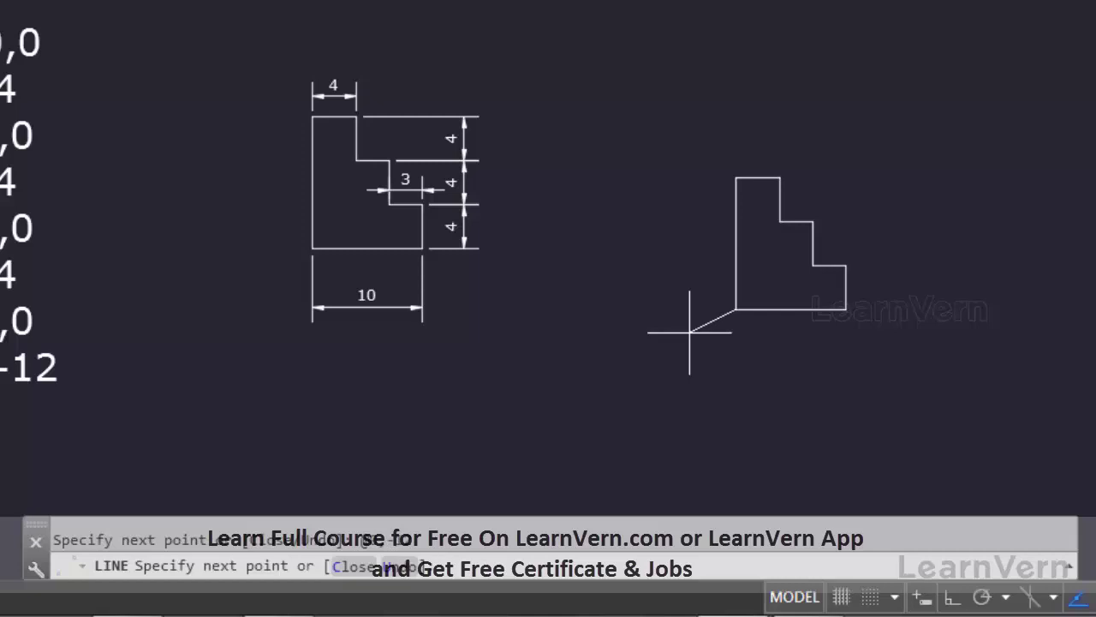
key(Return)
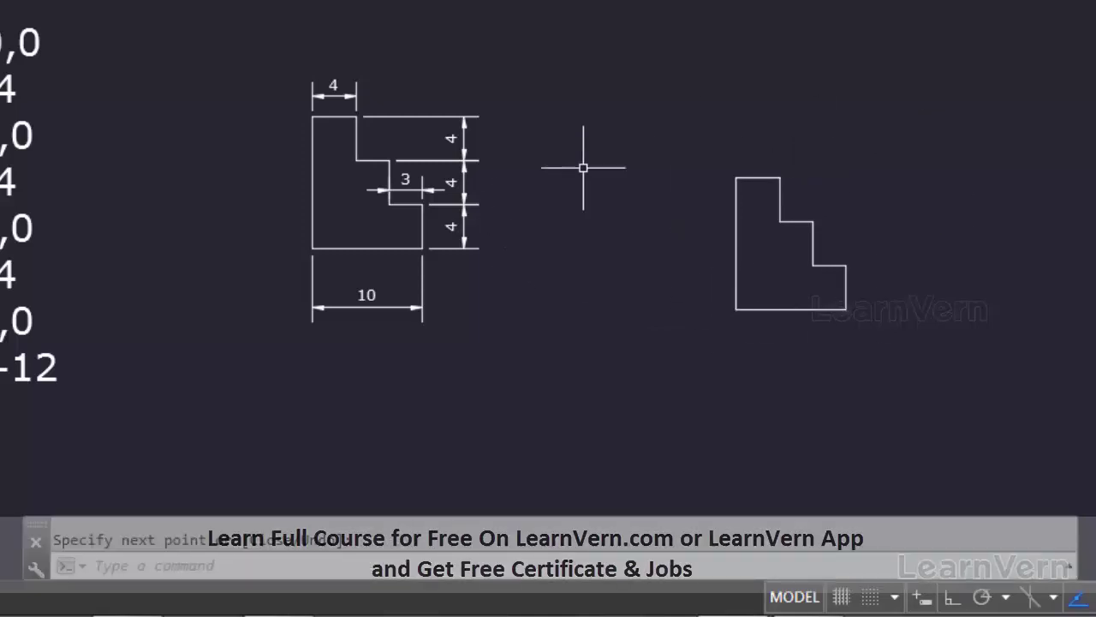
middle_drag(663, 212, 681, 232)
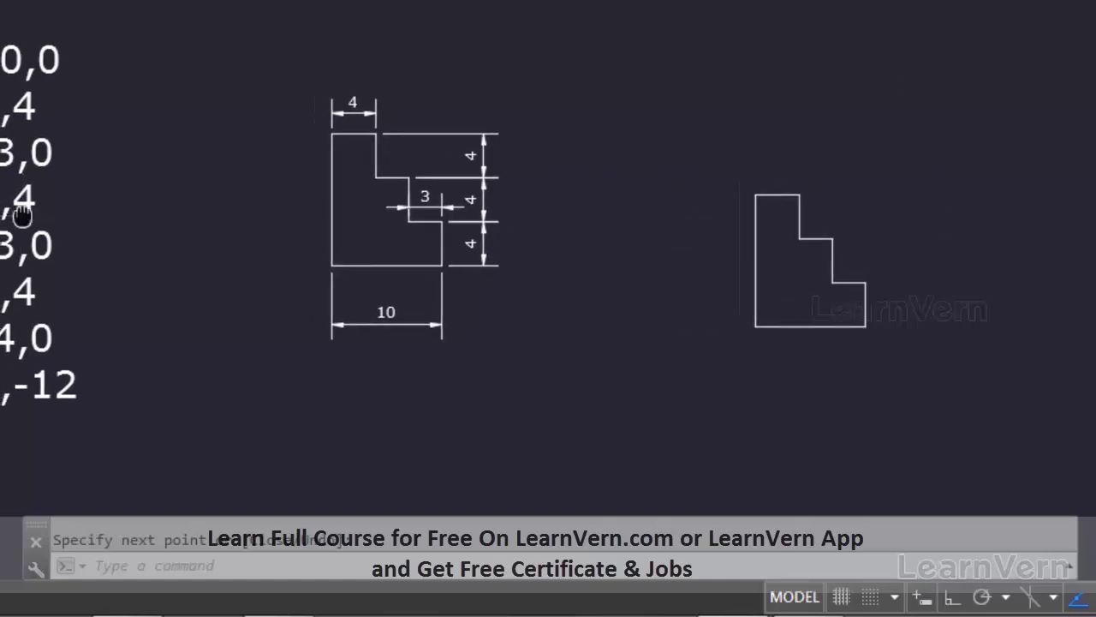
middle_drag(21, 213, 401, 159)
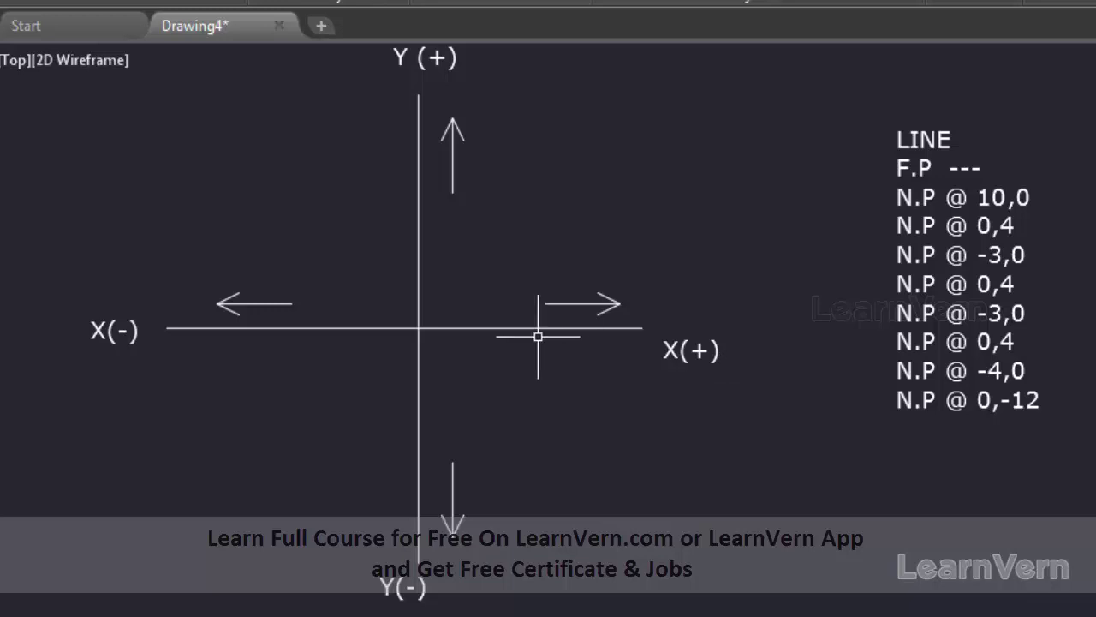
middle_drag(538, 336, 551, 355)
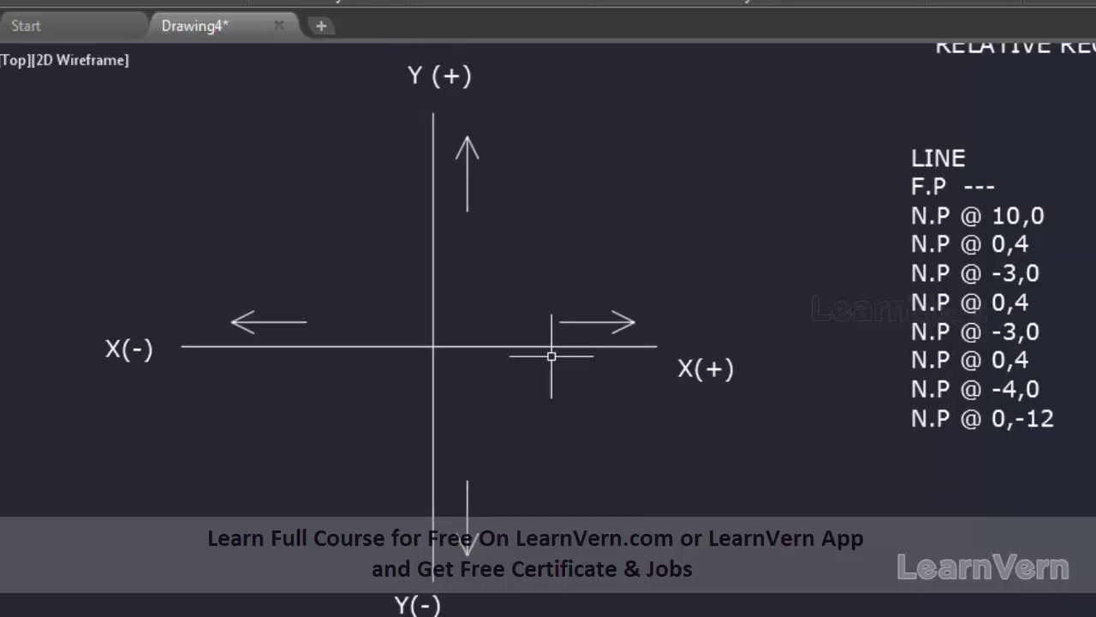
scroll(681, 266, down, 1)
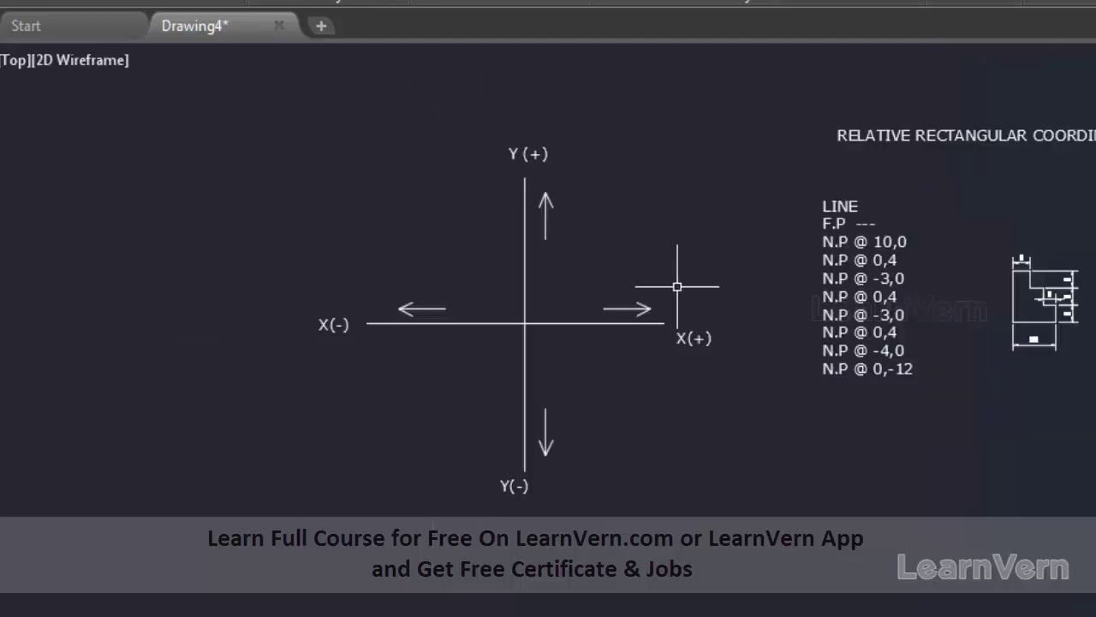
mouse_move(908, 203)
middle_down()
mouse_move(824, 244)
mouse_move(502, 331)
middle_up()
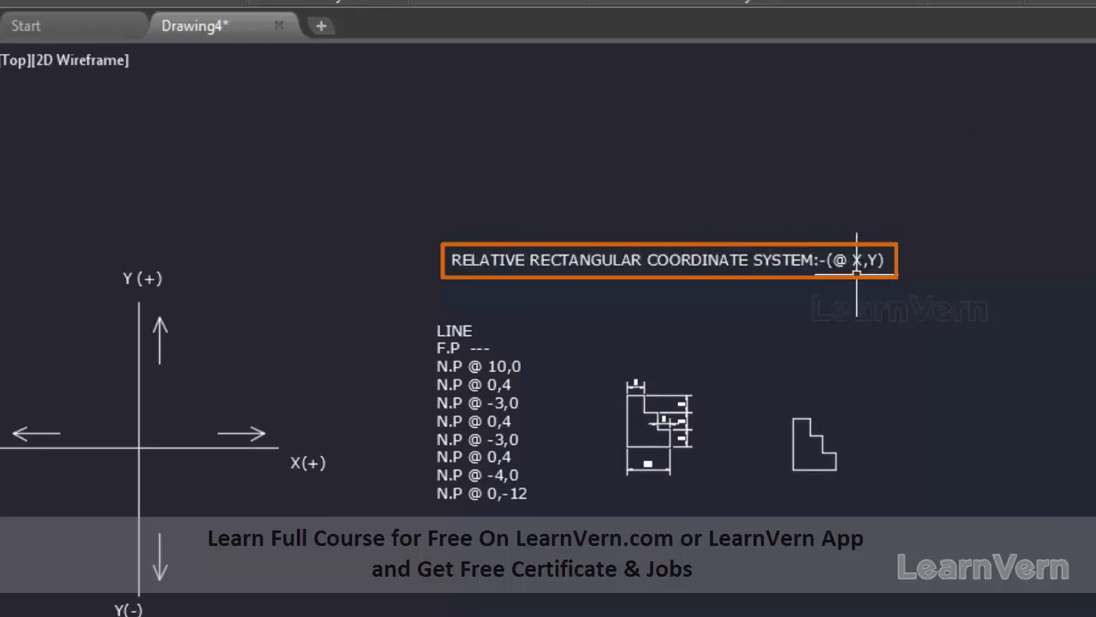
mouse_move(901, 269)
middle_down()
mouse_move(828, 321)
mouse_move(444, 467)
middle_up()
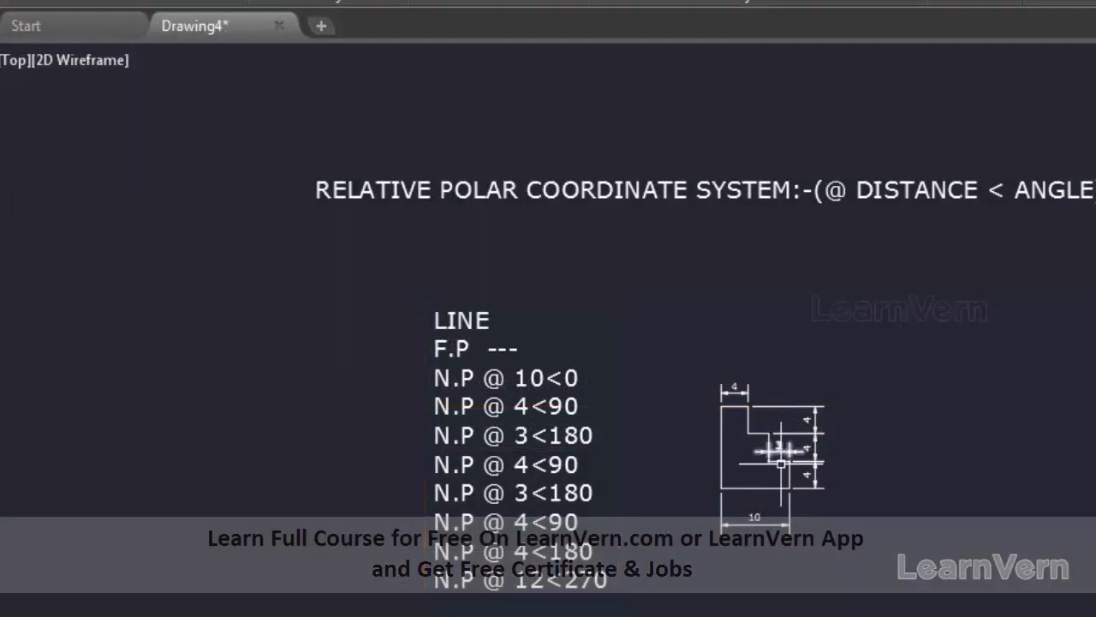
scroll(781, 454, up, 3)
middle_drag(765, 446, 738, 393)
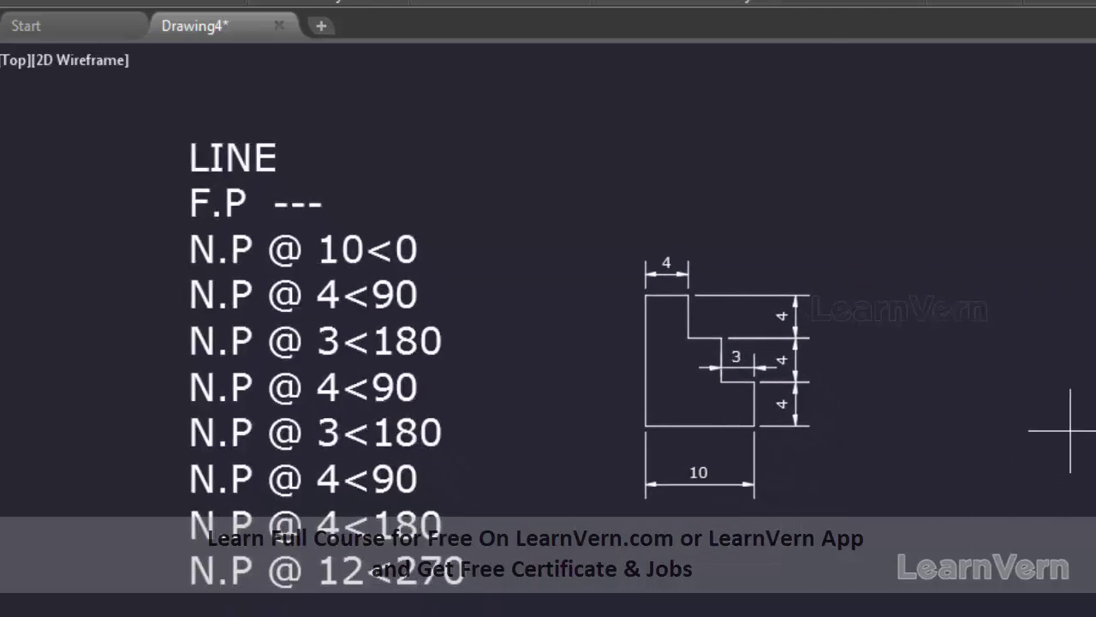
text(l)
key(Return)
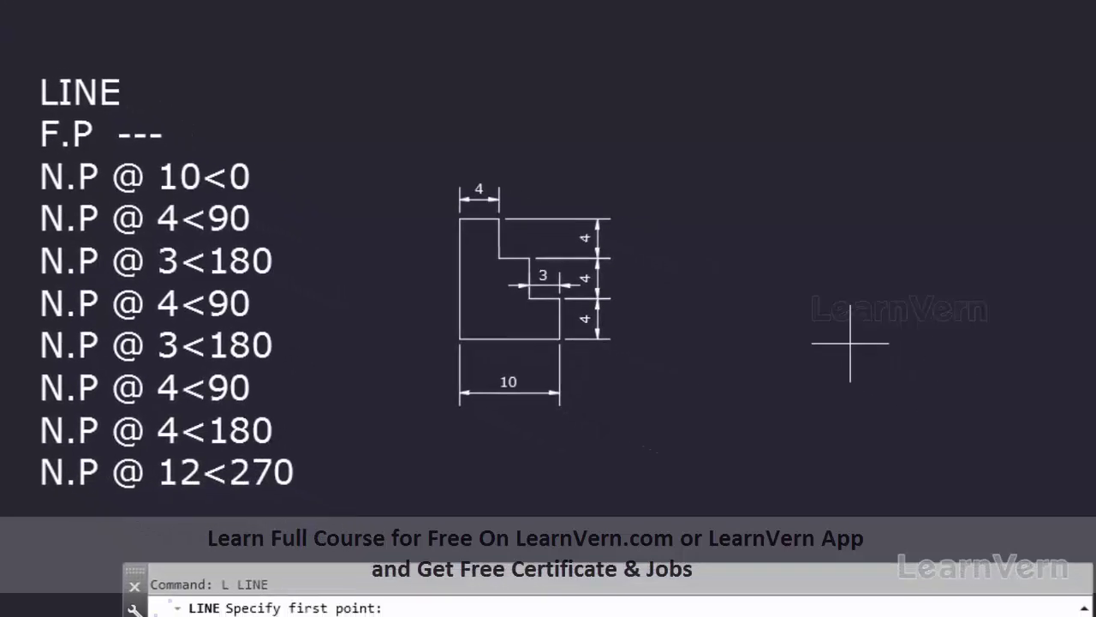
click(797, 335)
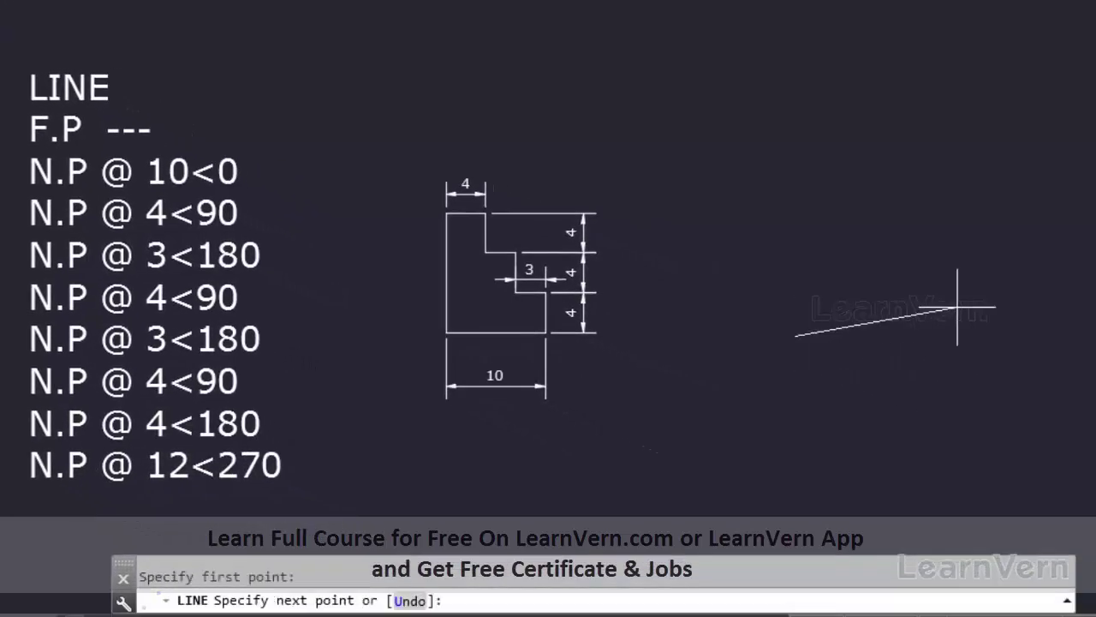
text(@1)
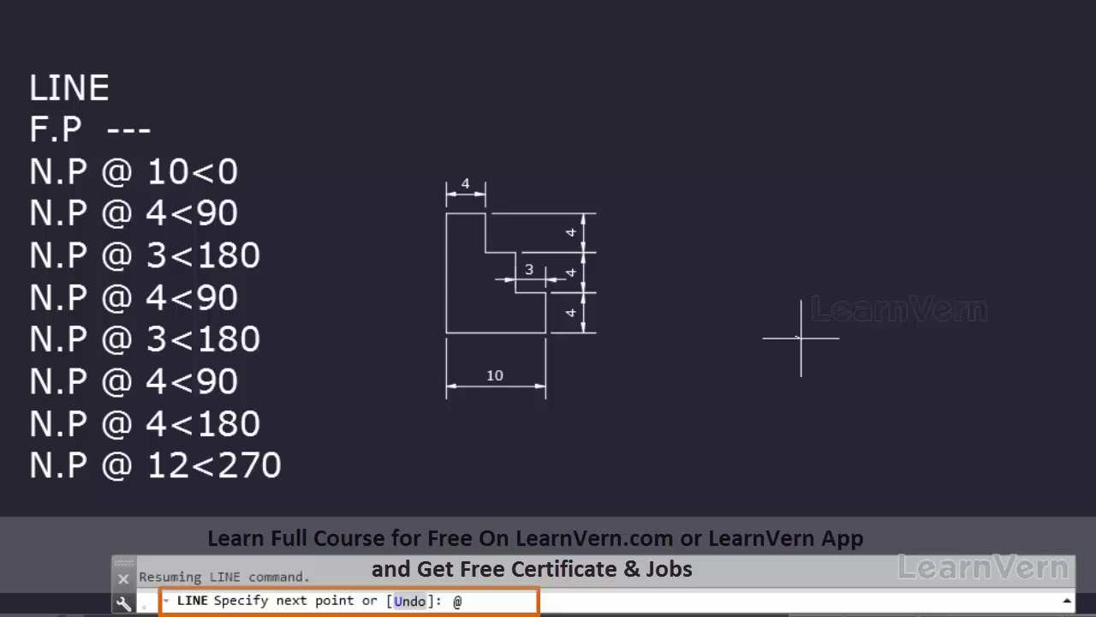
text(0)
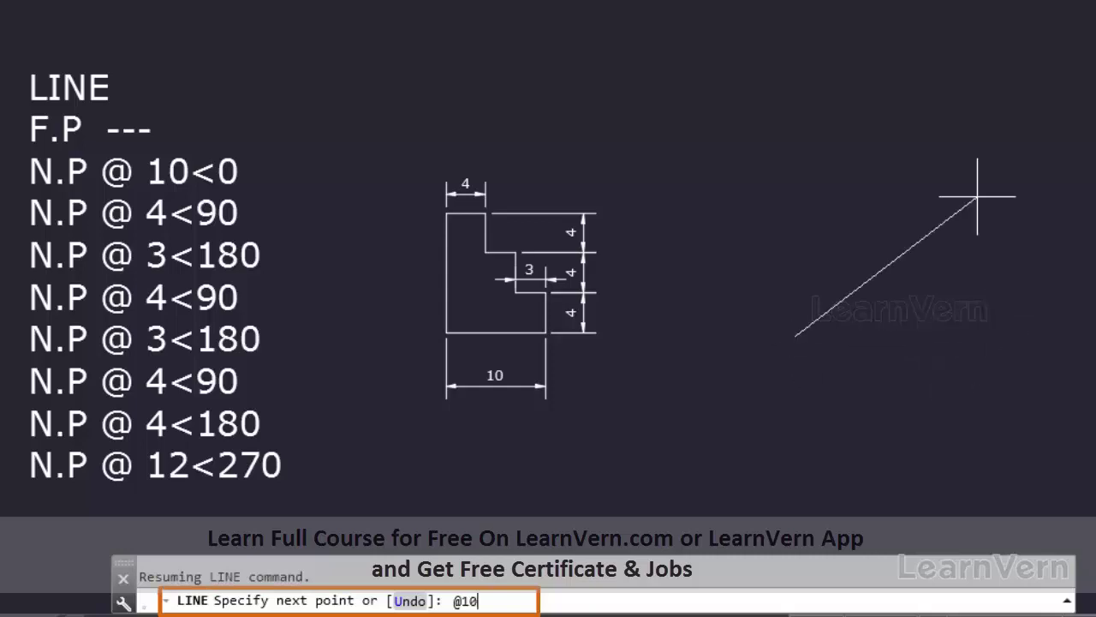
text(<)
text(0)
key(Return)
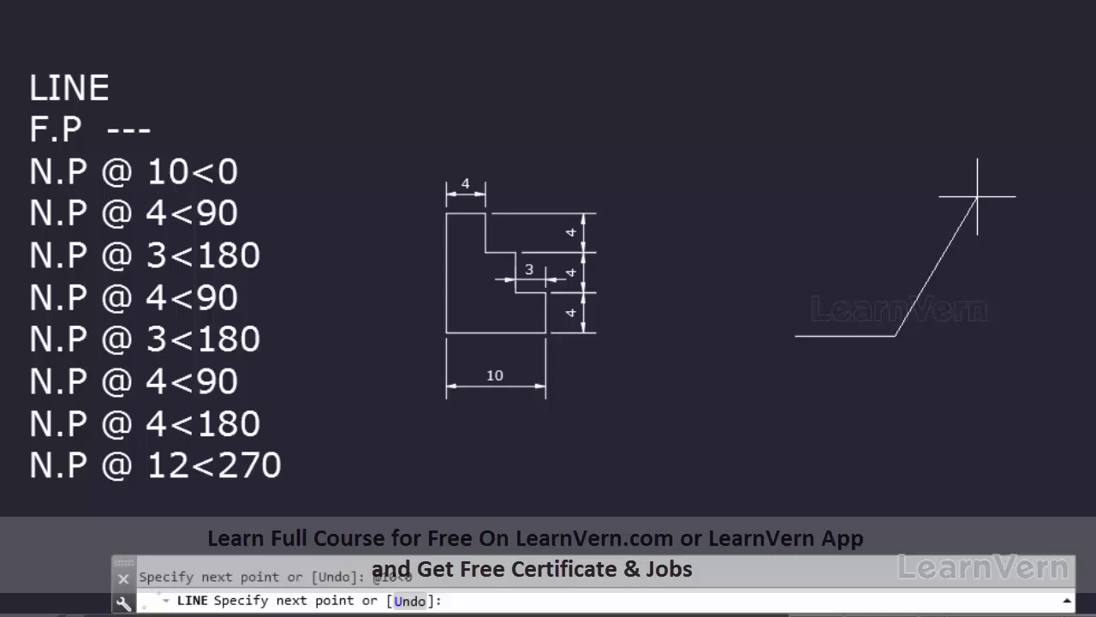
text(@4<)
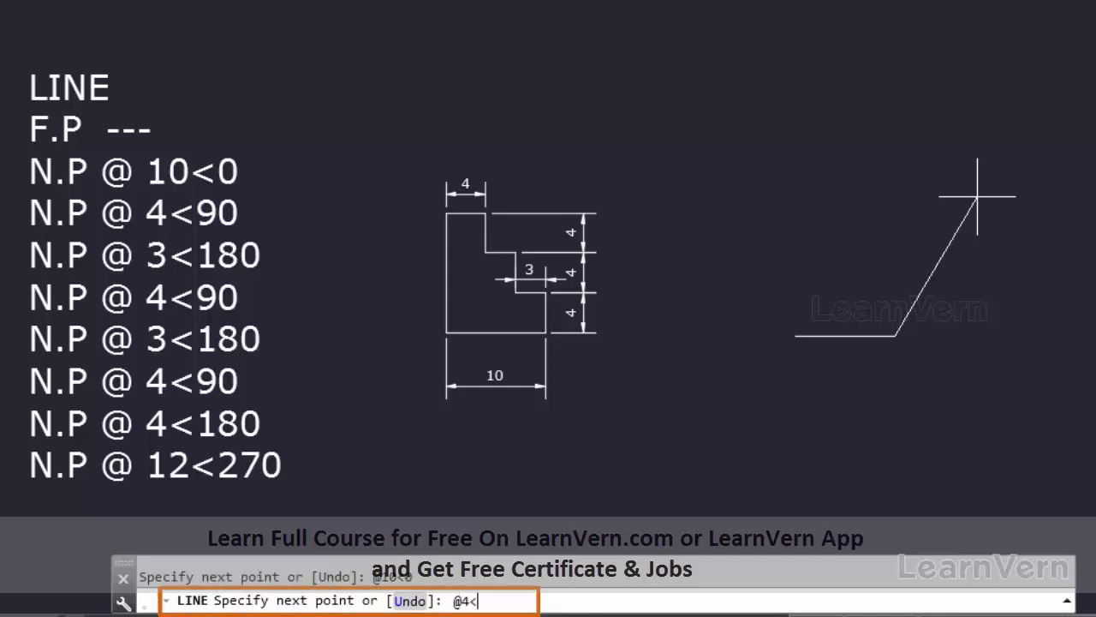
text(90)
key(Return)
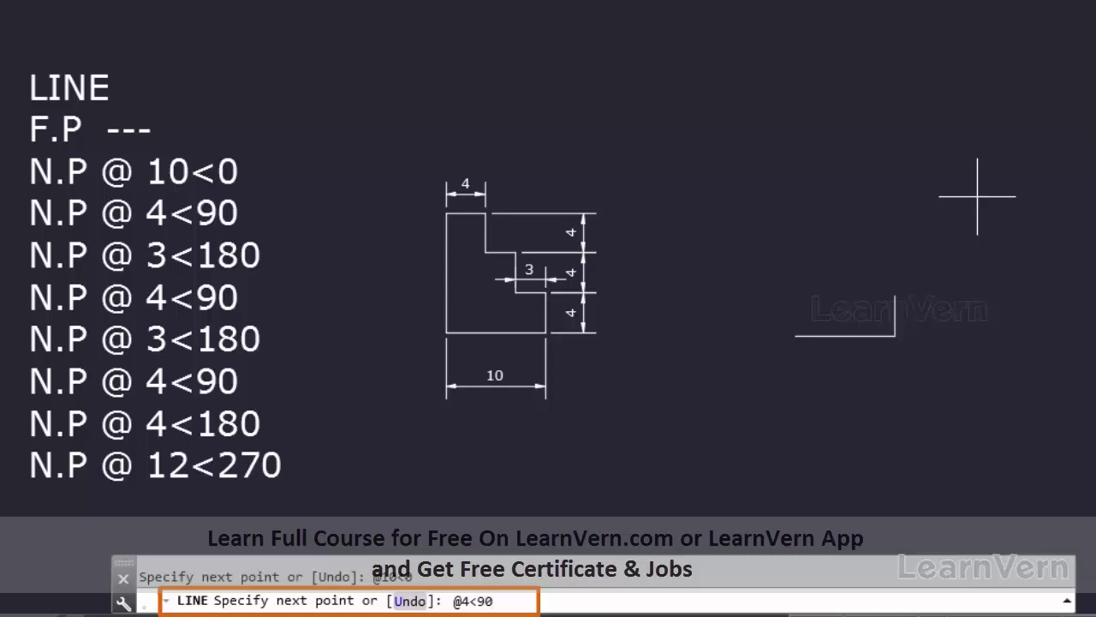
key(Return)
- Add the polar steps @3<180, @4<90, @3<180 and @4<90
text(@)
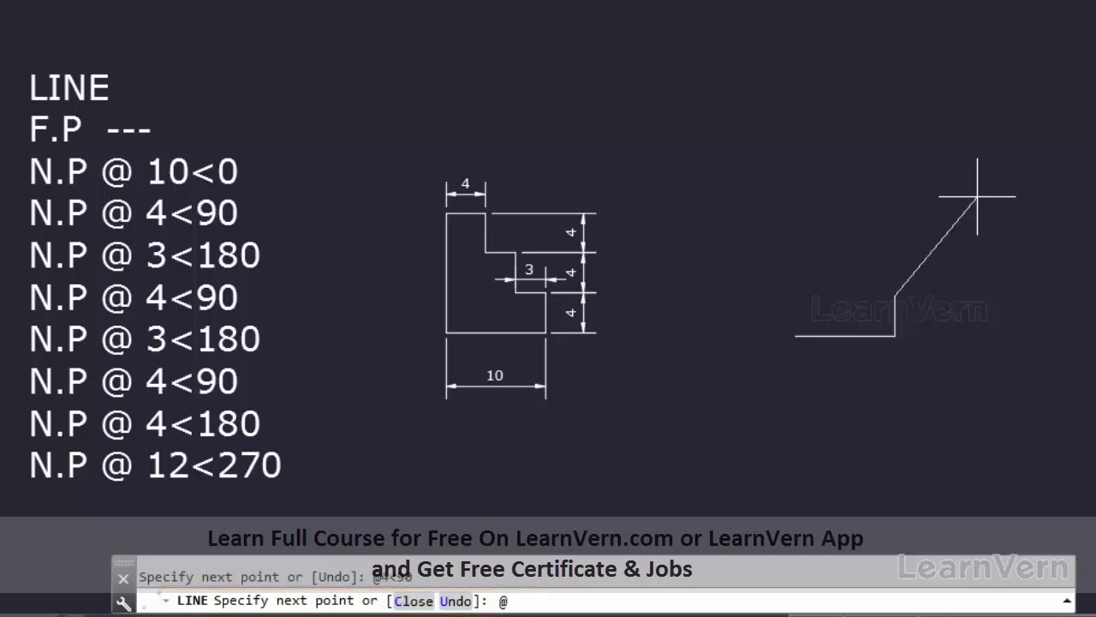
text(3)
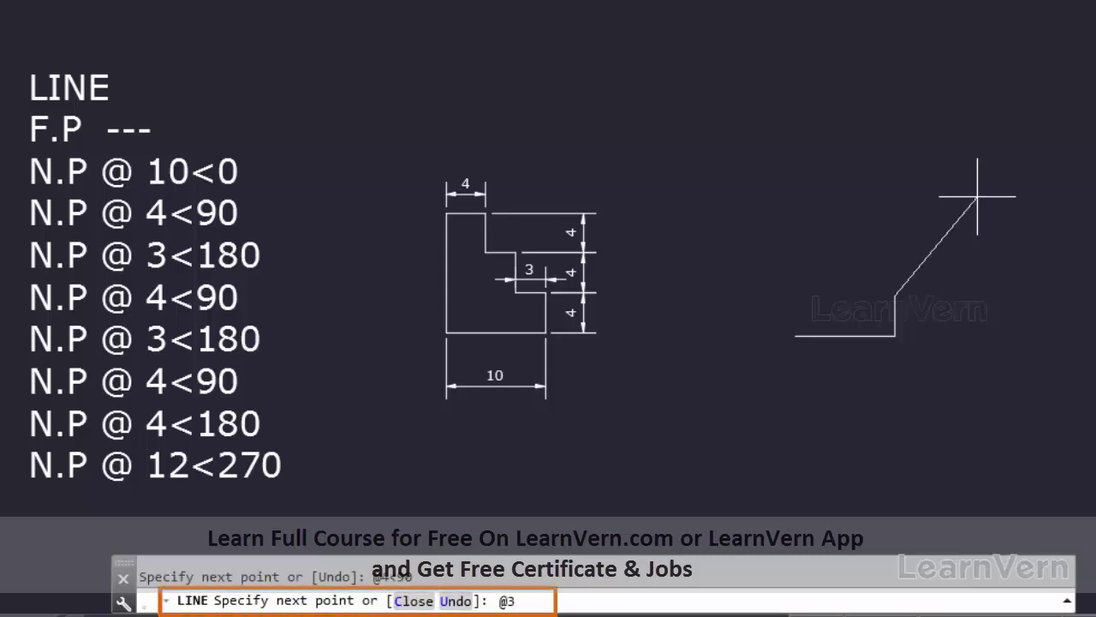
text(<)
text(180)
key(Return)
text(@)
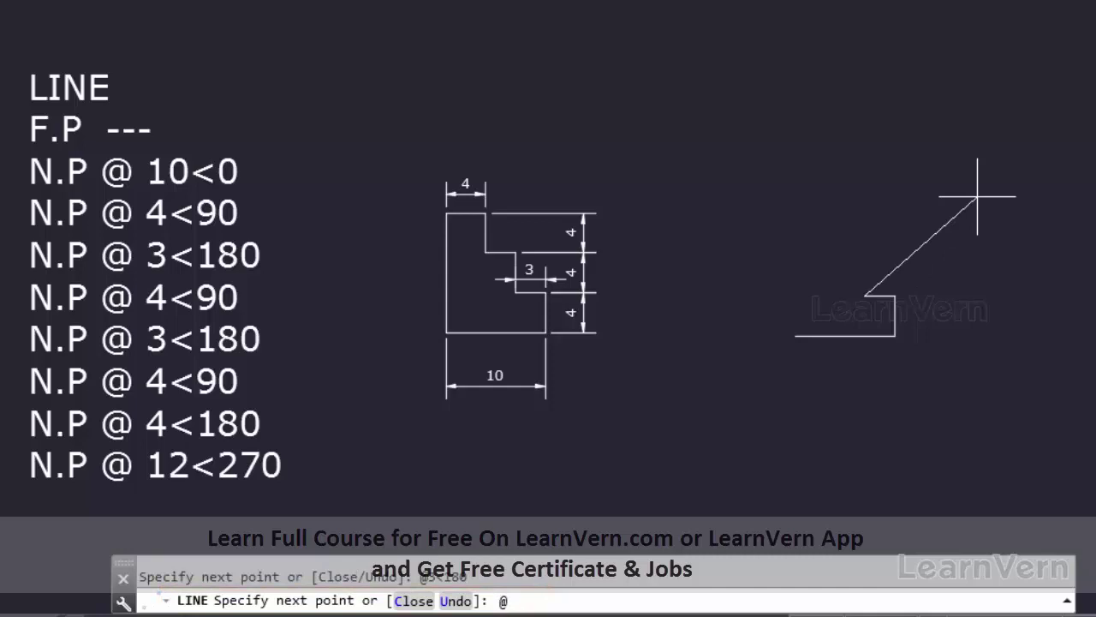
text(4<)
text(90)
key(Return)
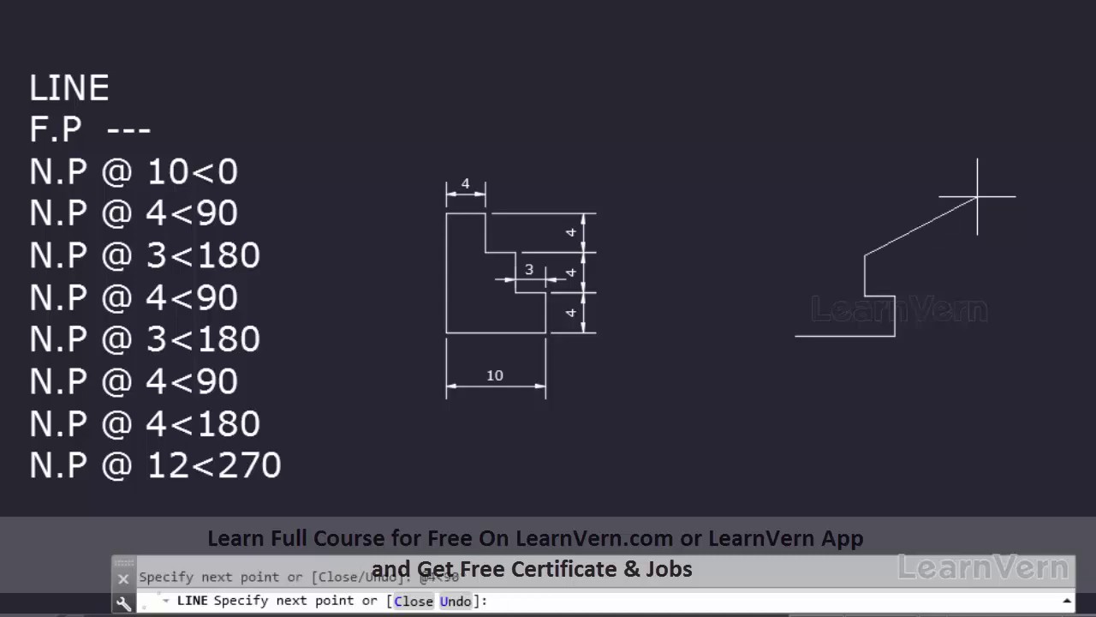
text(@)
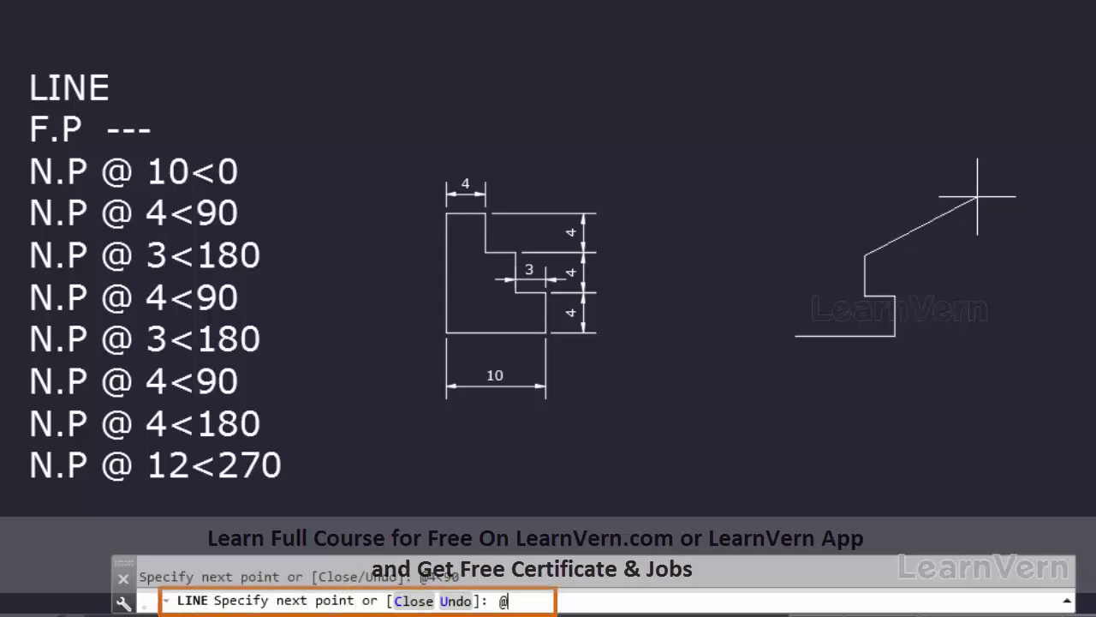
text(3<)
text(180)
key(Return)
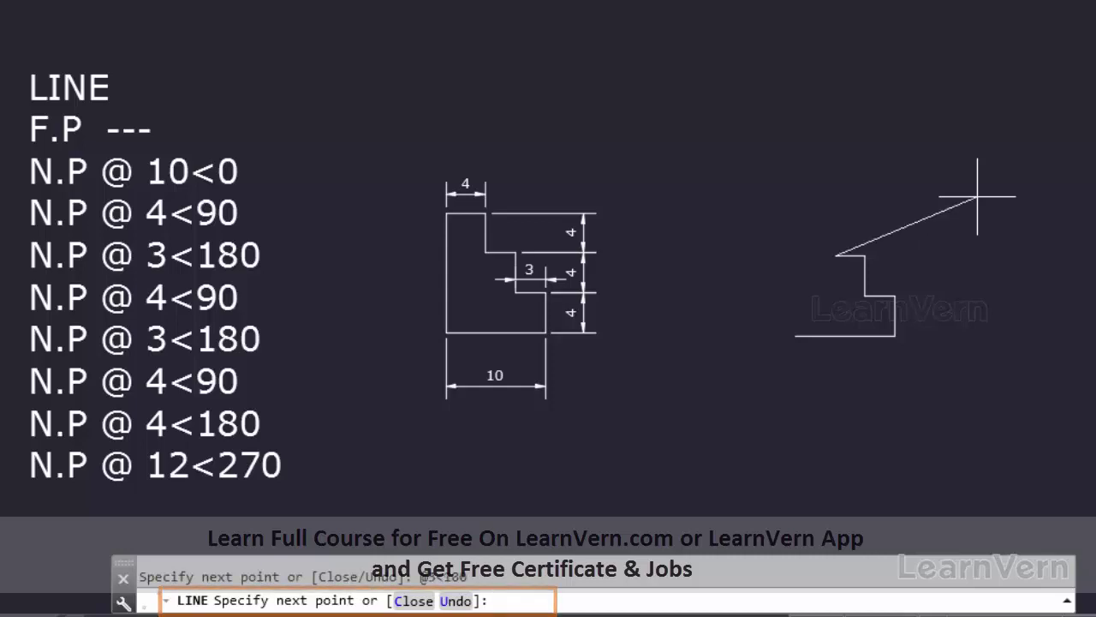
text(@)
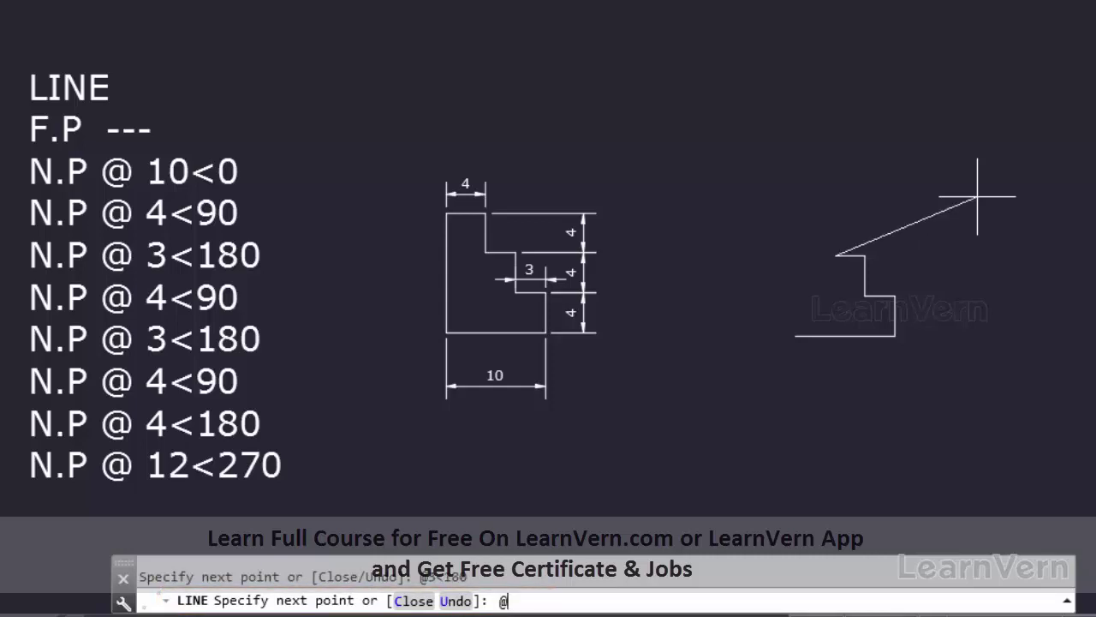
text(4)
text(<)
text(90)
key(Return)
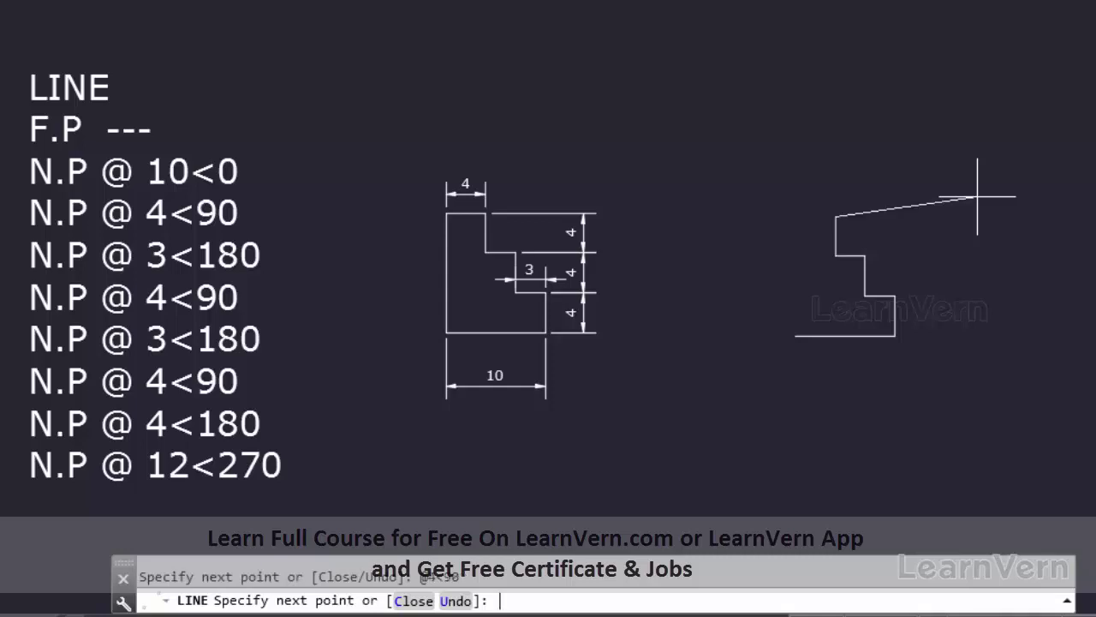
text(@)
text(4)
text(<)
text(180)
key(Return)
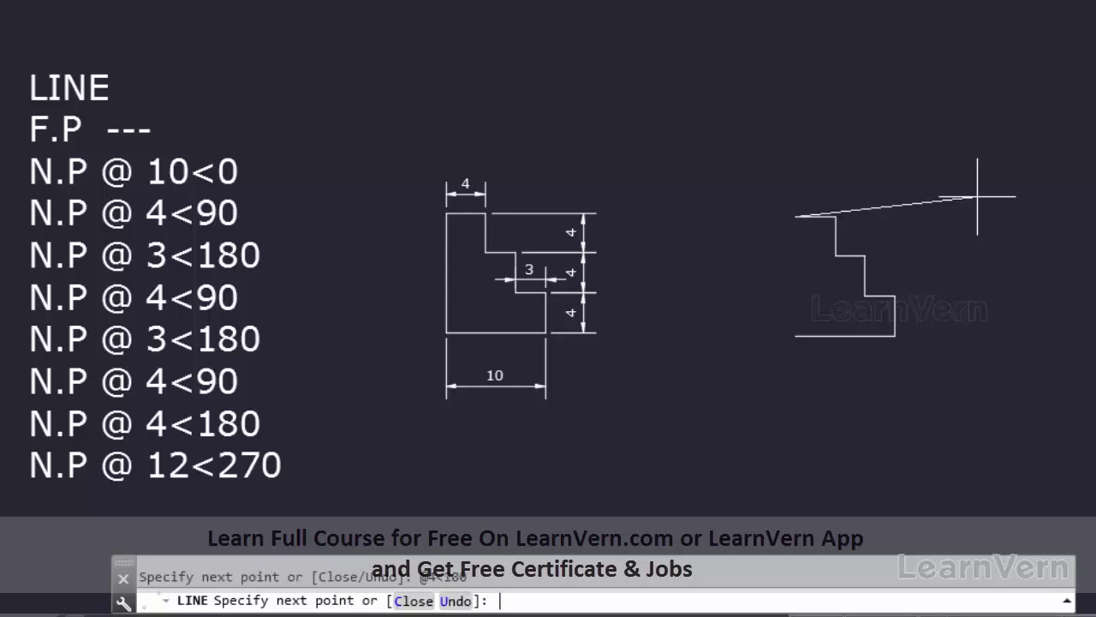
text(@12)
text(<)
text(270)
key(Return)
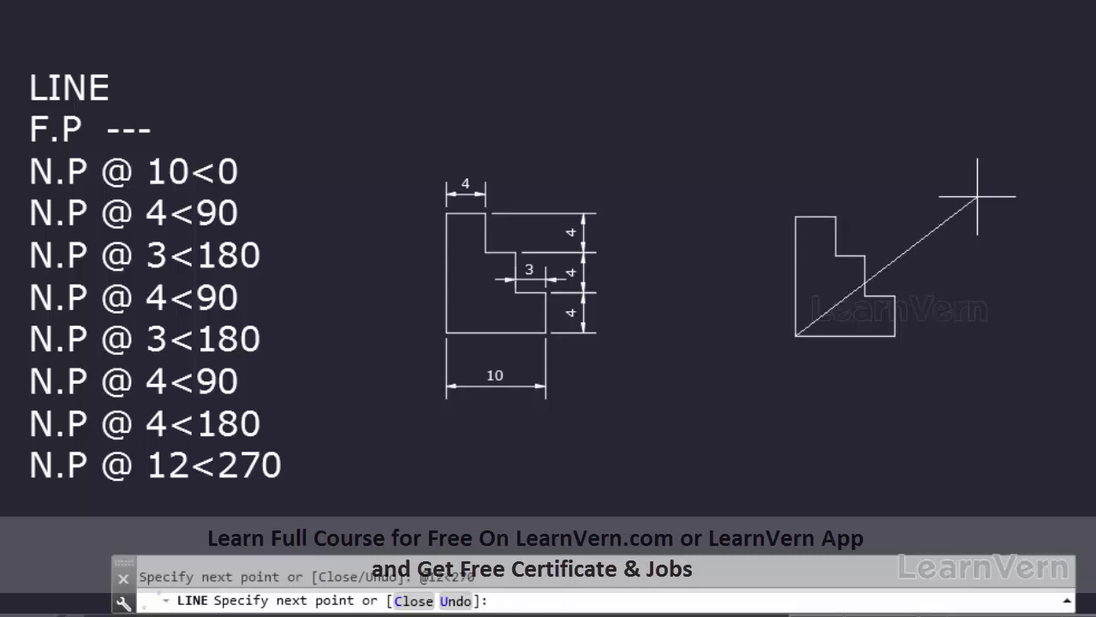
key(Return)
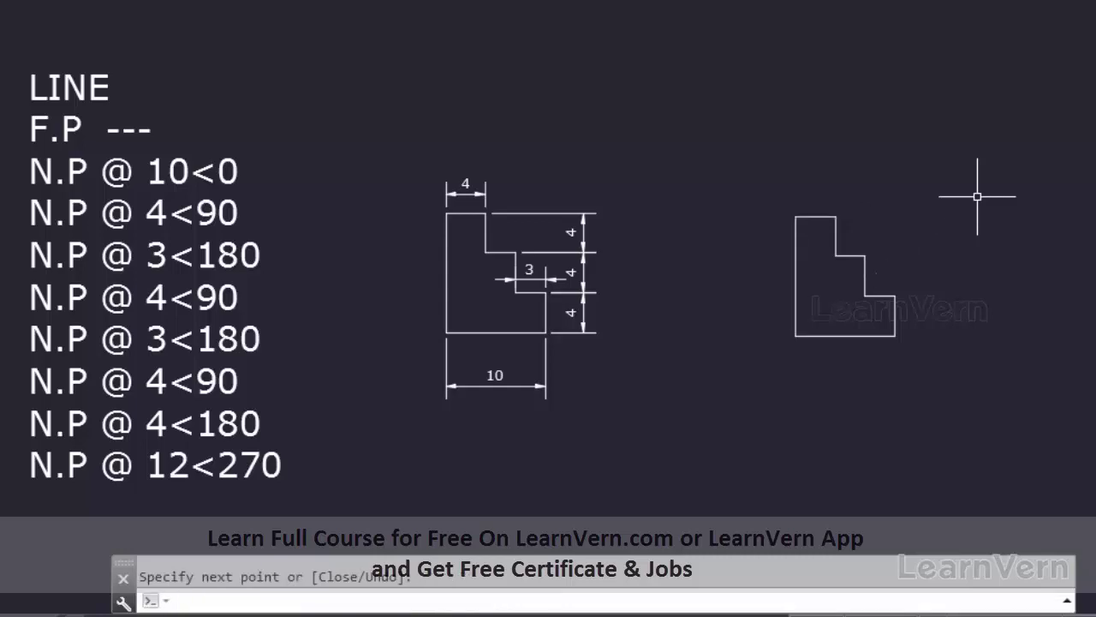
middle_drag(129, 284, 191, 268)
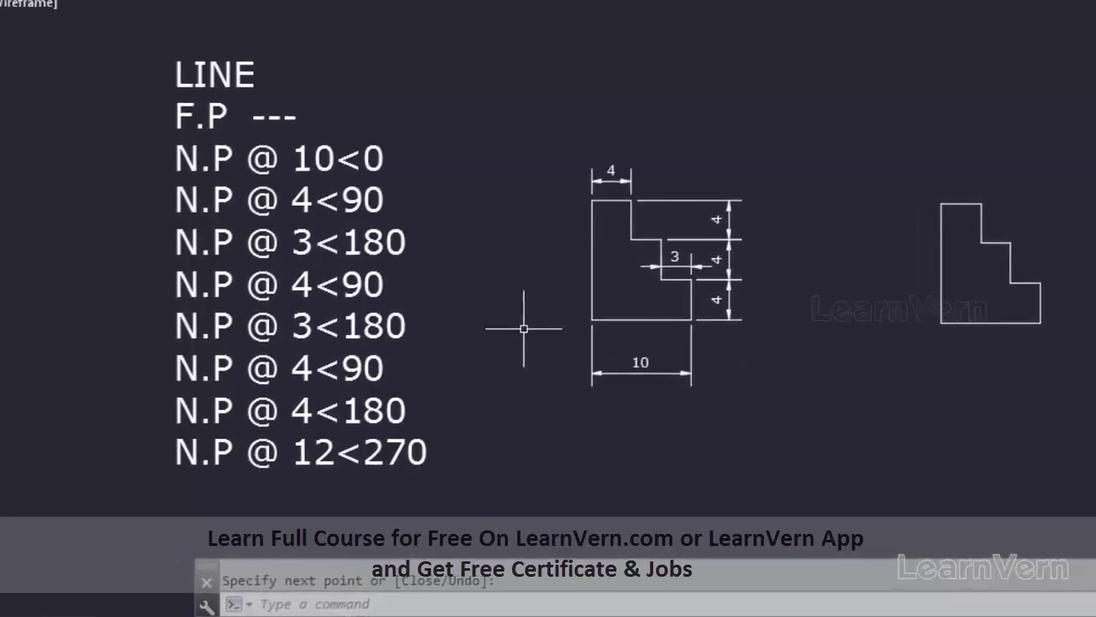
middle_drag(329, 404, 468, 380)
scroll(469, 380, down, 3)
scroll(394, 343, up, 2)
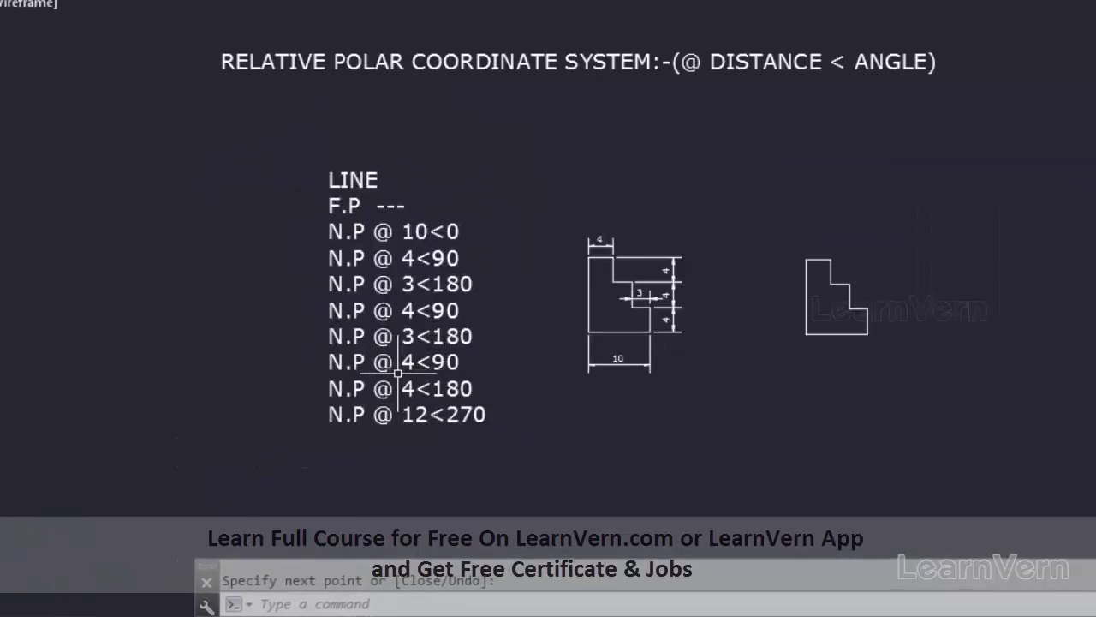
text(l)
key(Return)
click(63, 298)
click(252, 296)
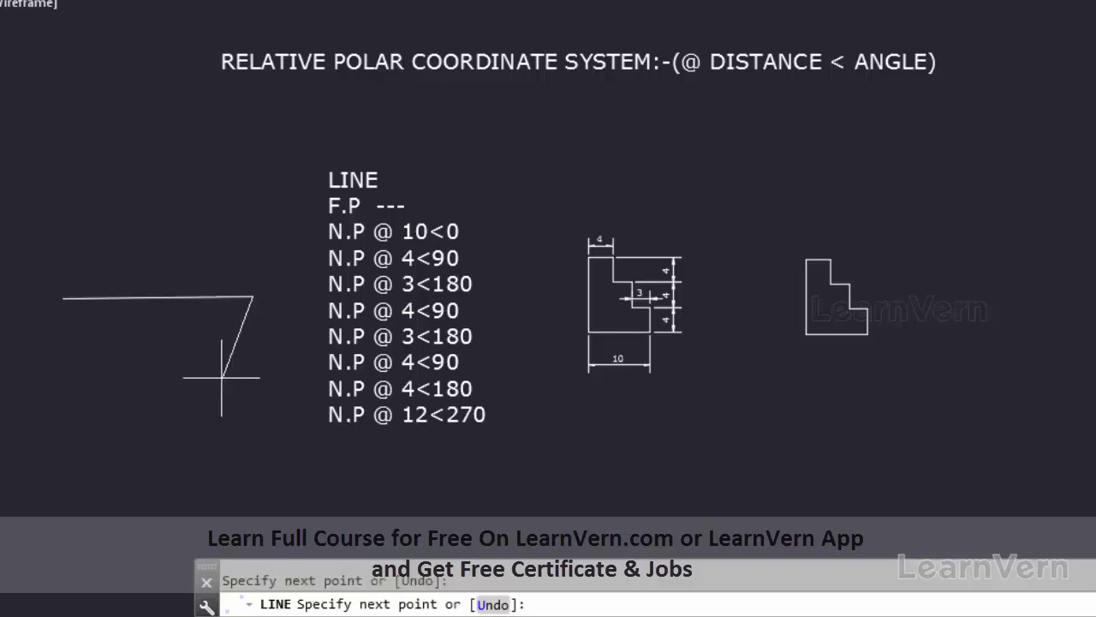
key(Escape)
click(163, 297)
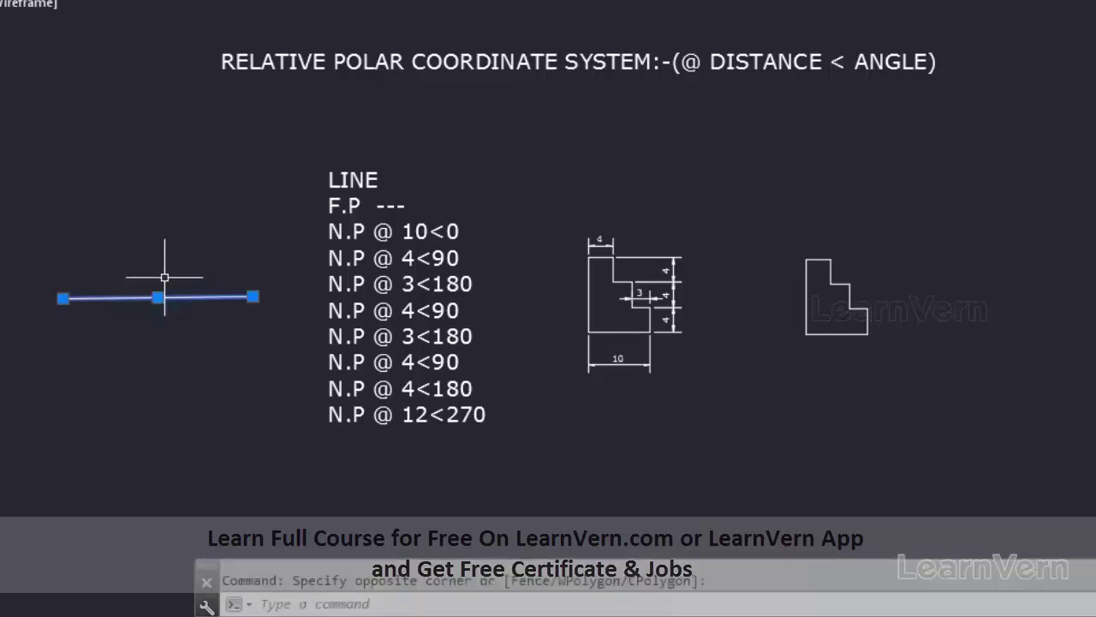
key(Delete)
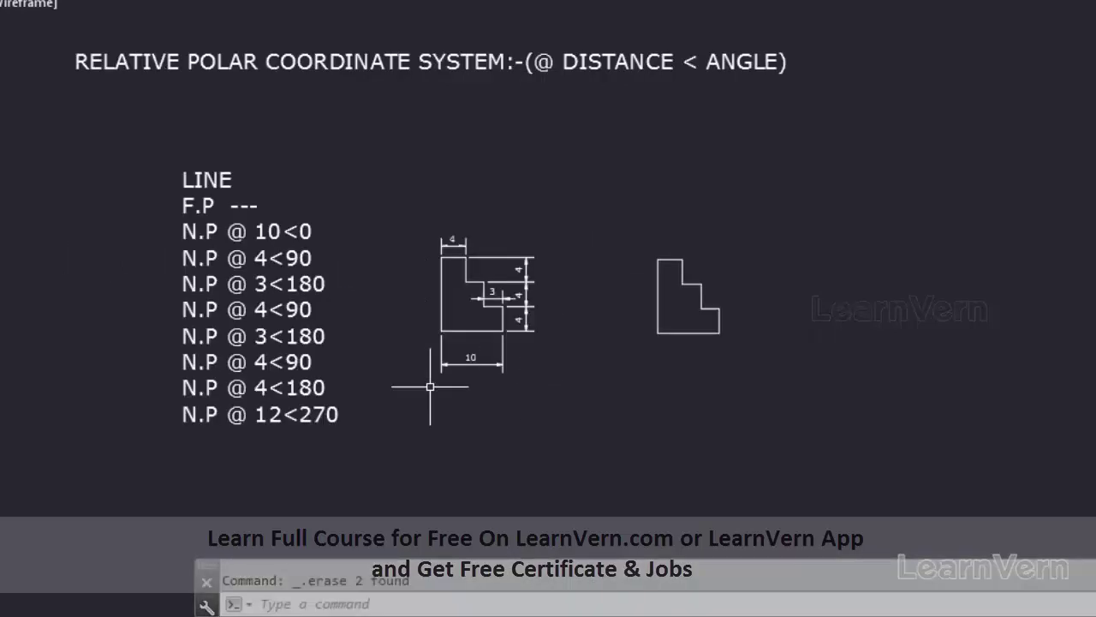
scroll(619, 382, down, 2)
scroll(771, 351, up, 2)
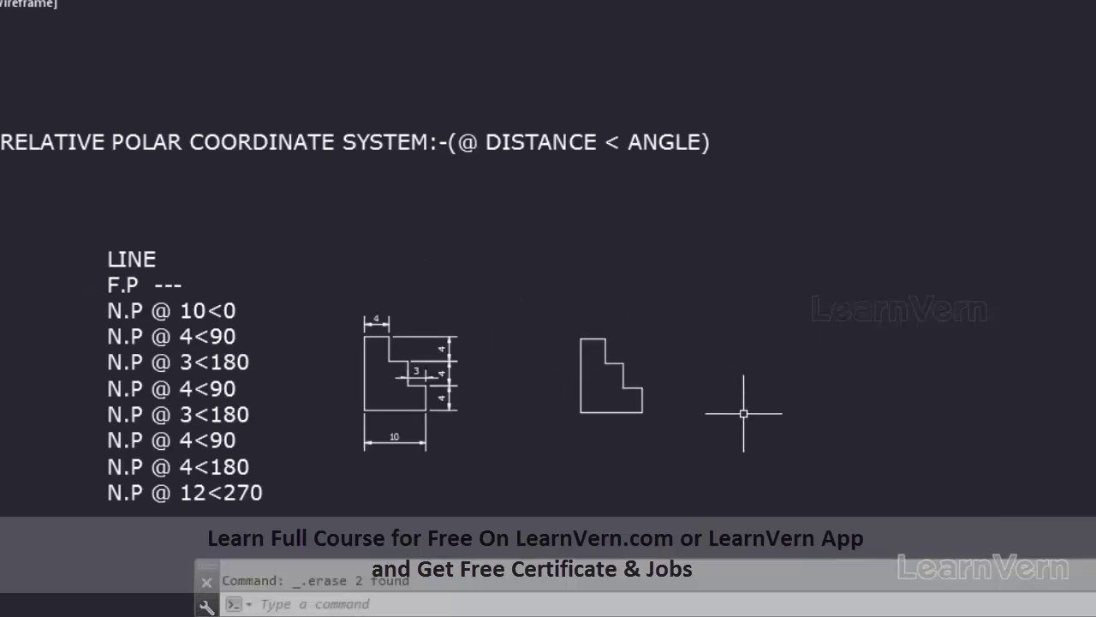
text(l)
key(Return)
click(812, 404)
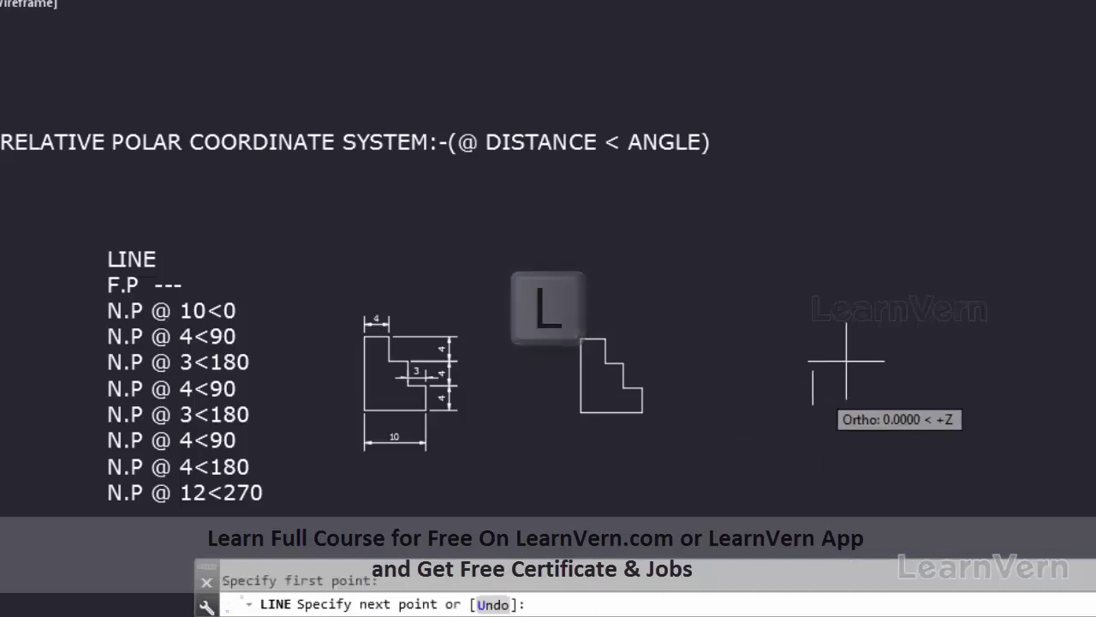
key(F8)
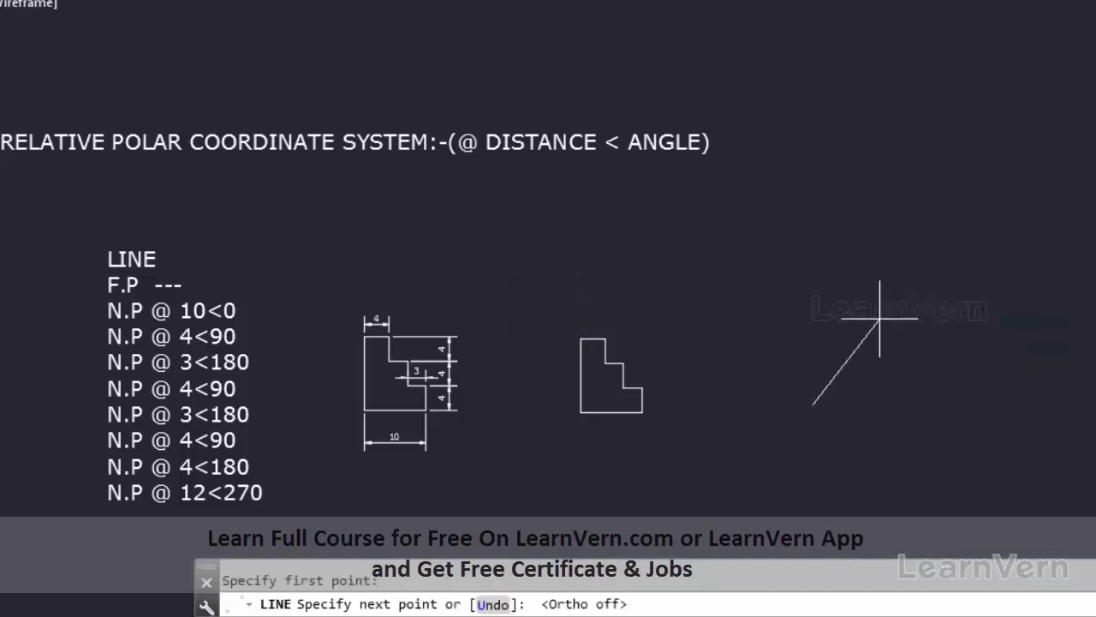
text(@)
text(10)
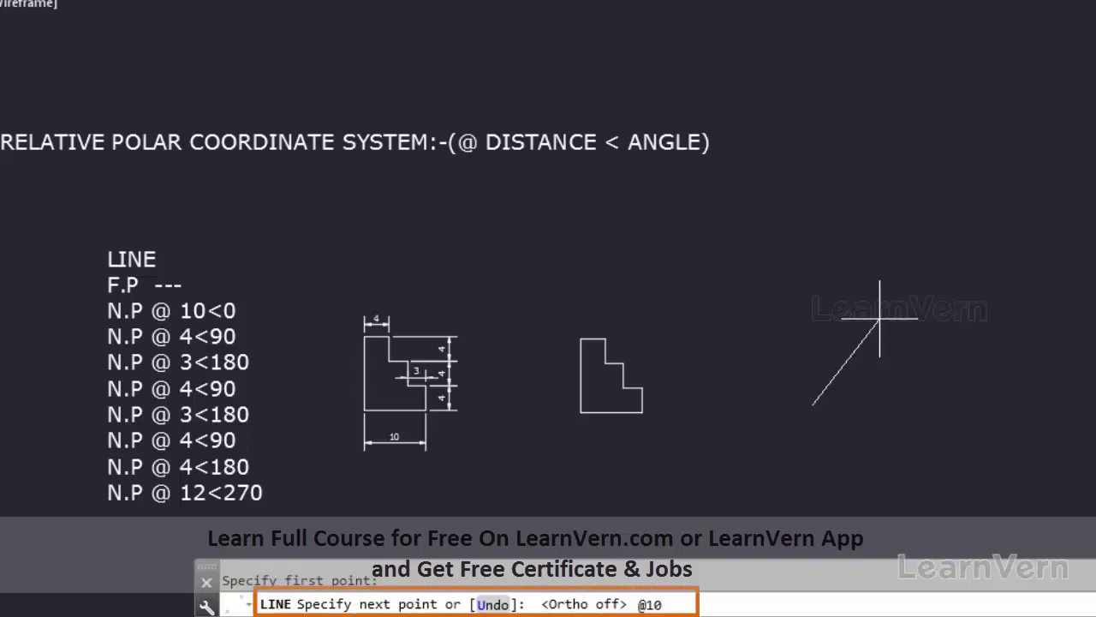
text(<)
text(45)
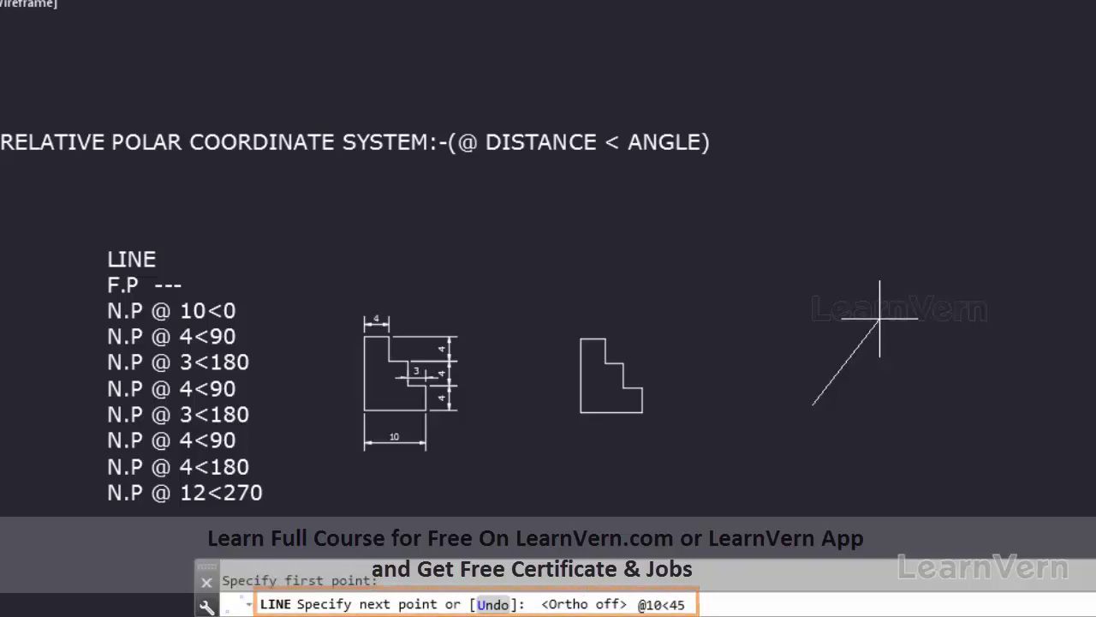
key(Return)
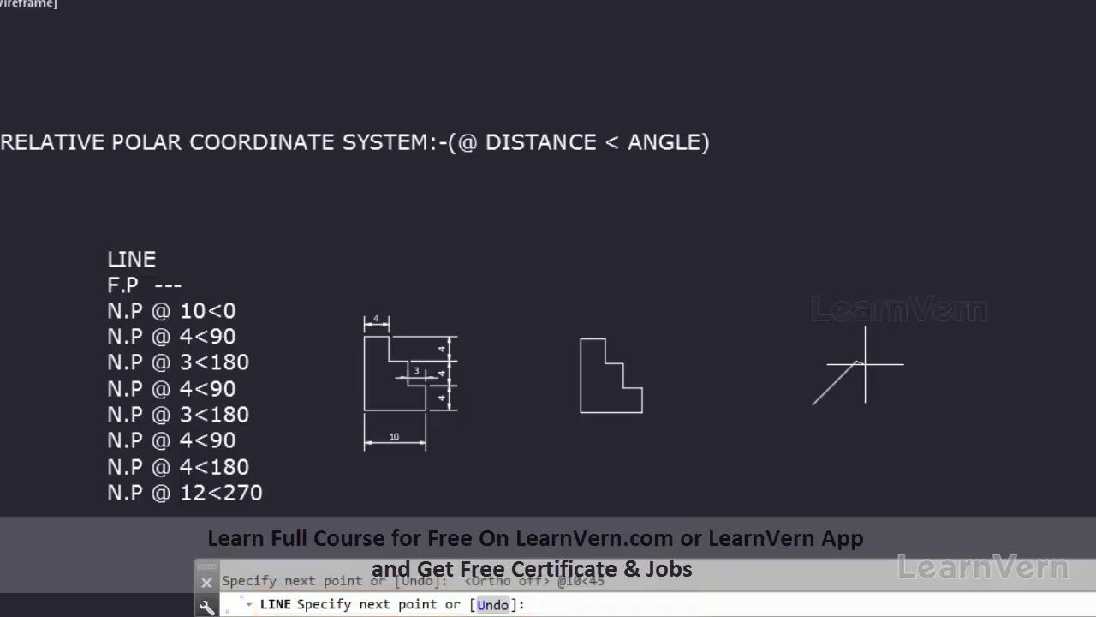
scroll(880, 318, up, 2)
scroll(857, 334, up, 1)
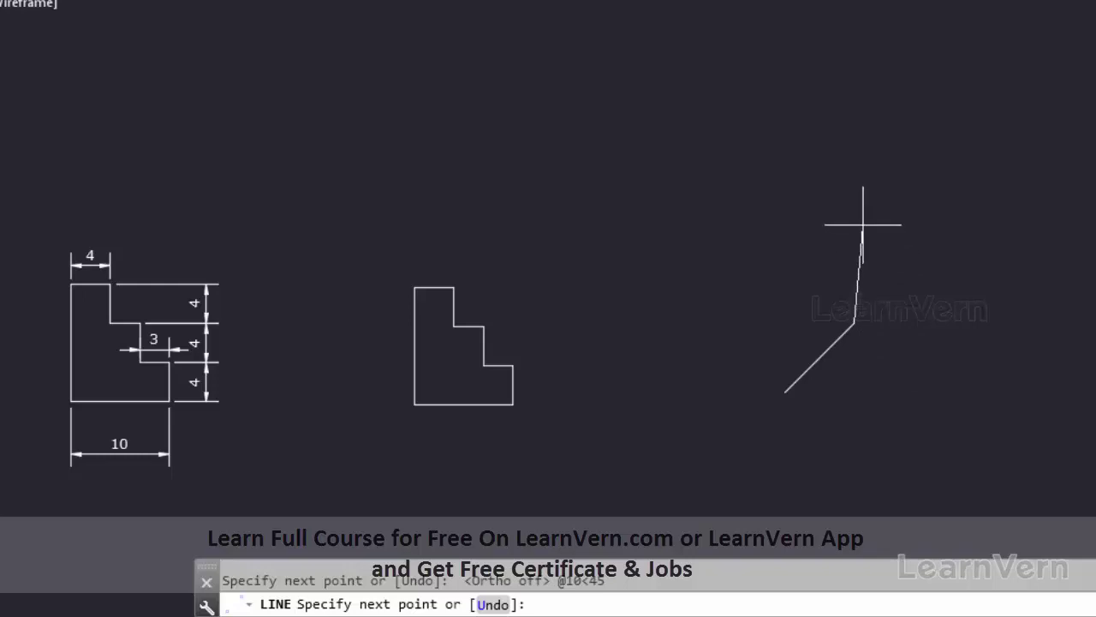
text(@)
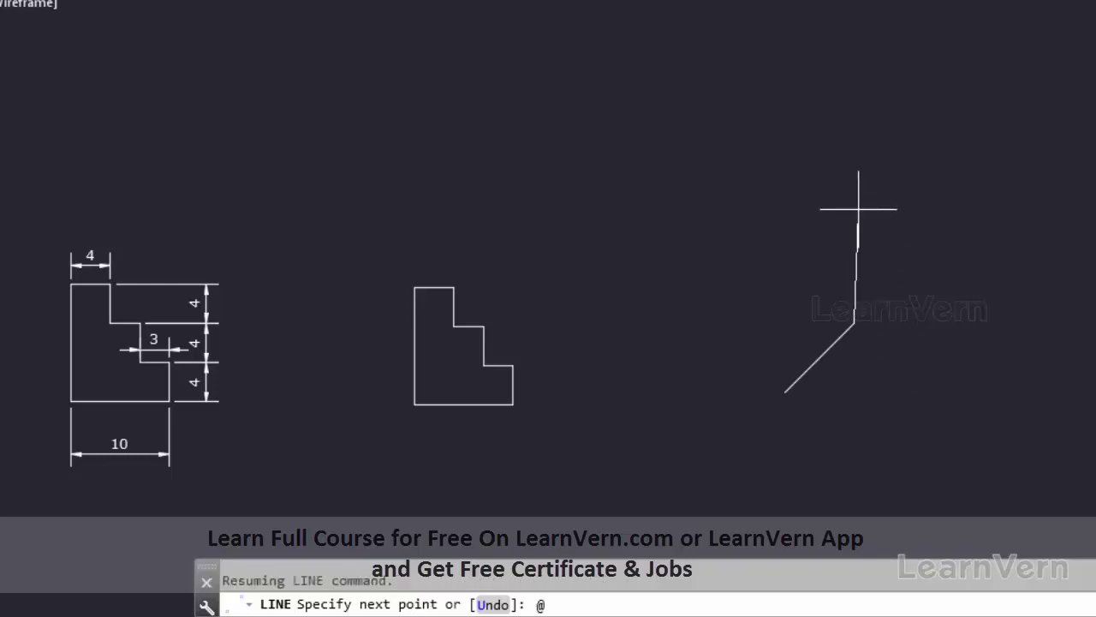
text(10)
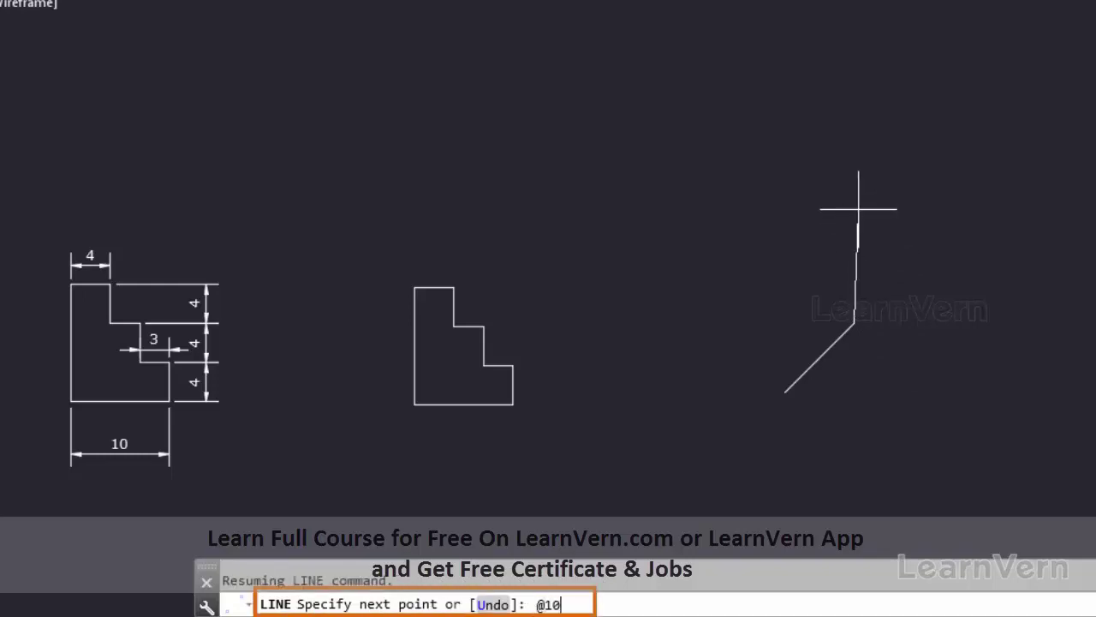
text(<90)
key(Return)
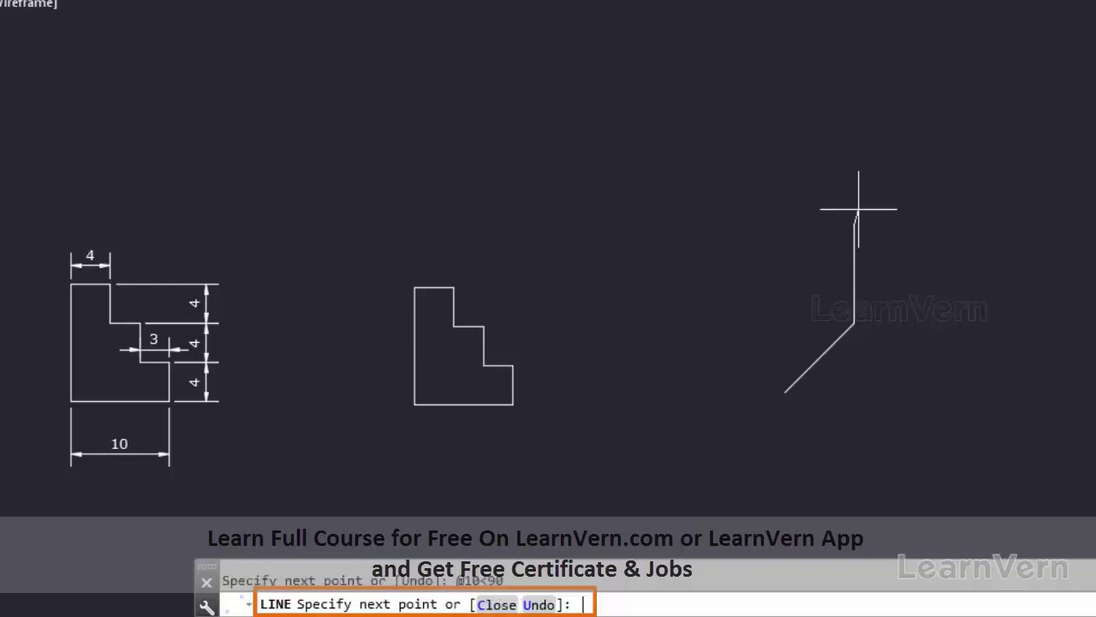
middle_click(636, 310)
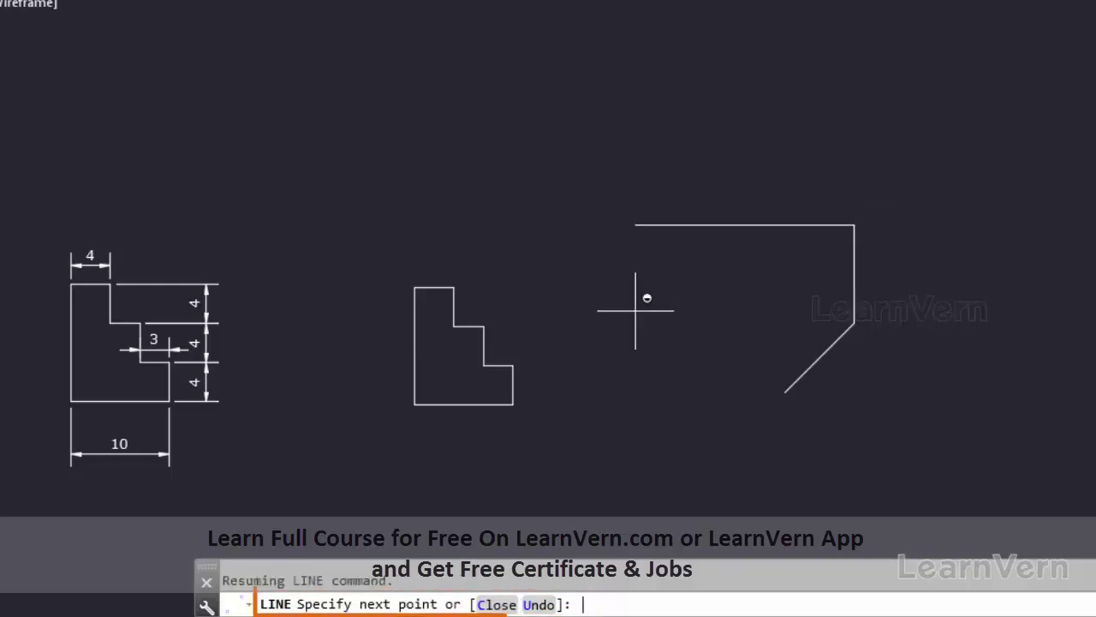
text(@10)
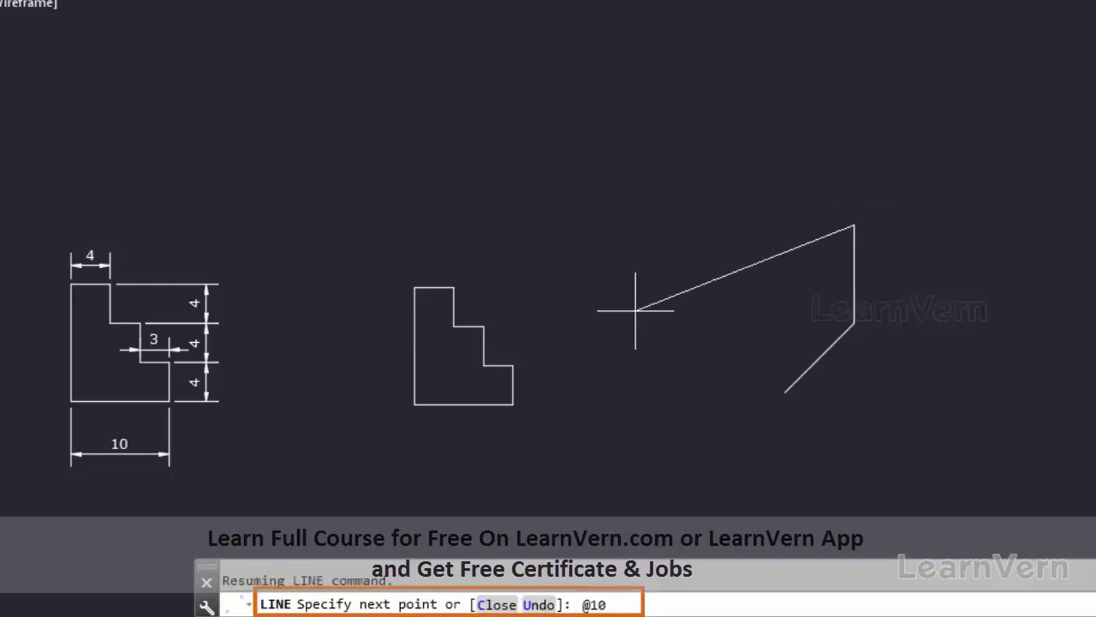
text(<135)
key(Return)
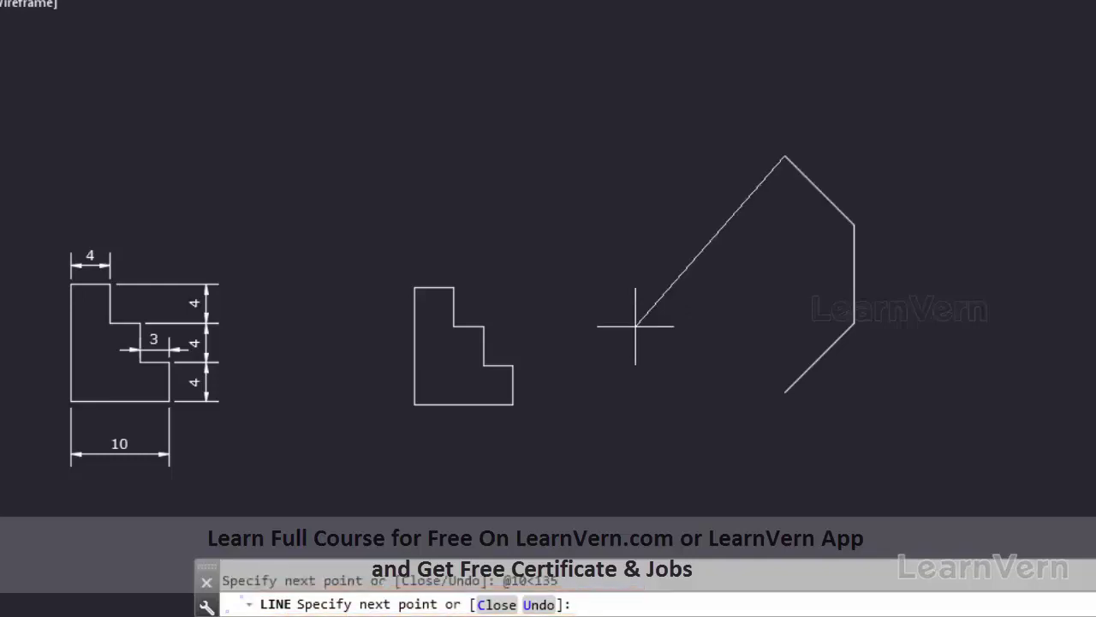
key(Return)
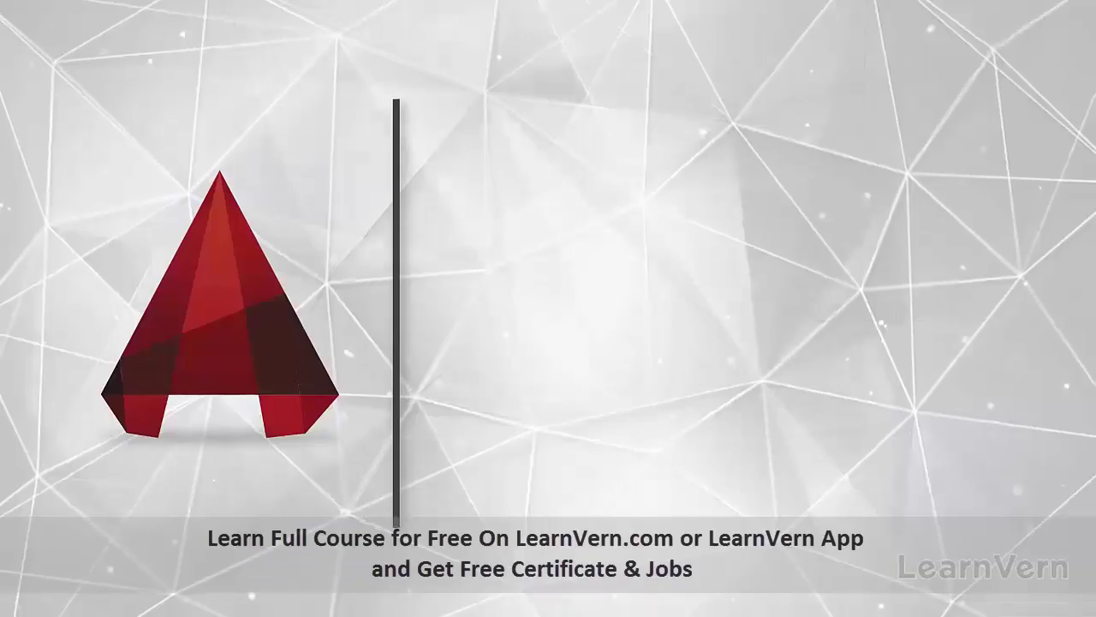